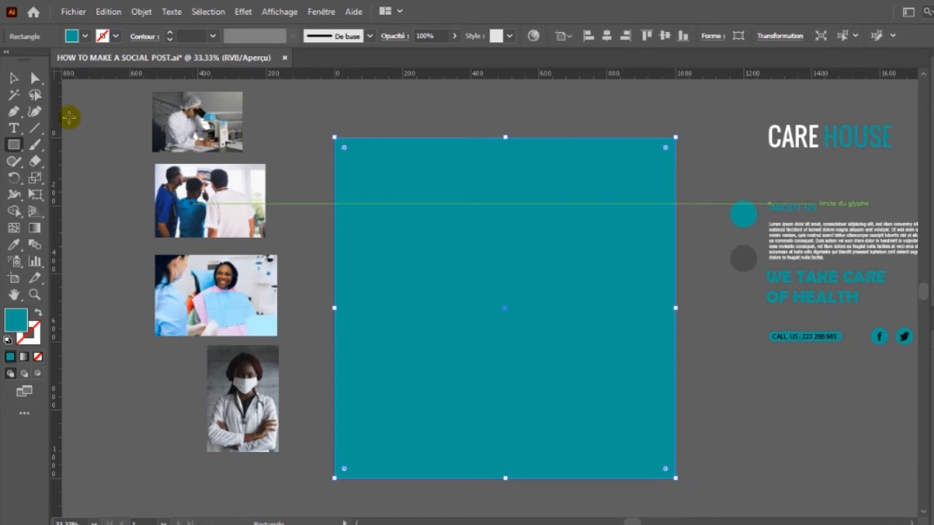
# Step: Draw a full-height rectangle about 550 px wide over the artboard's left part and fill it with the dark grey sampled from the circle
pyautogui.click(302, 121)
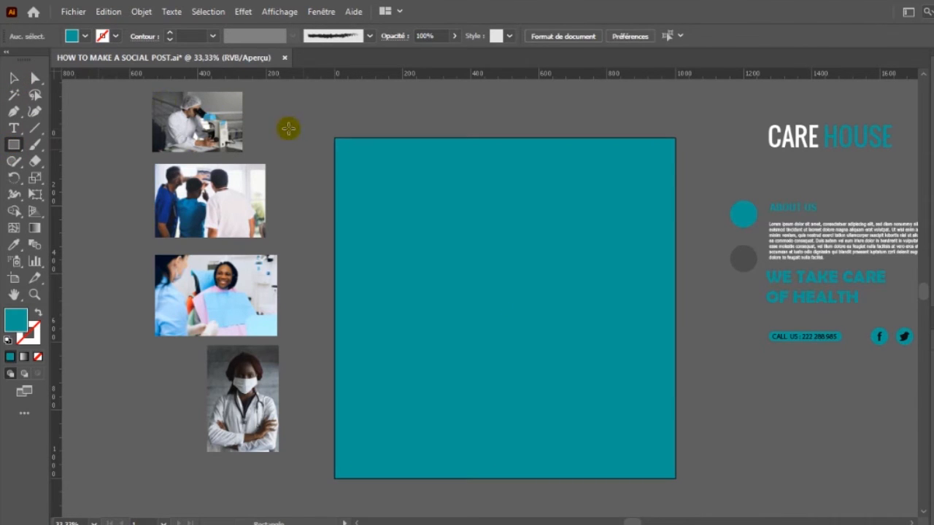
pyautogui.moveTo(383, 198); pyautogui.dragTo(521, 476)
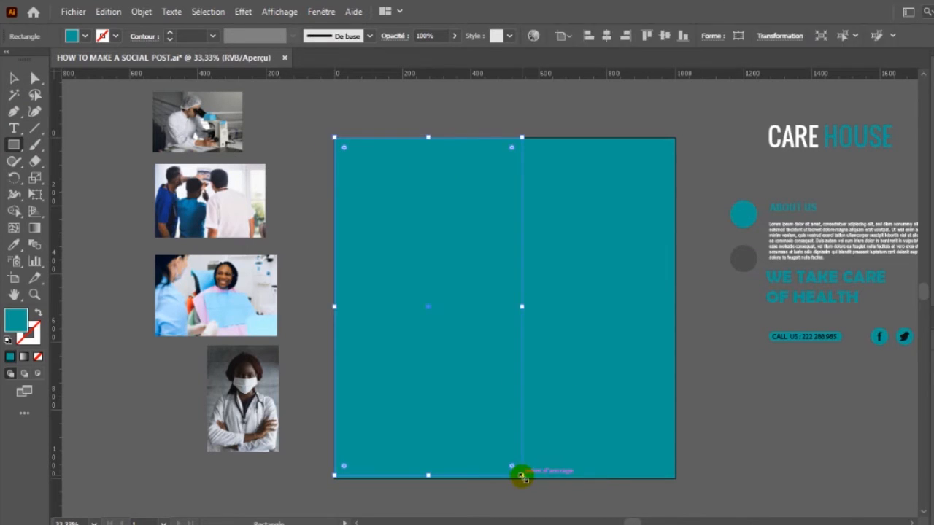
pyautogui.press('i')
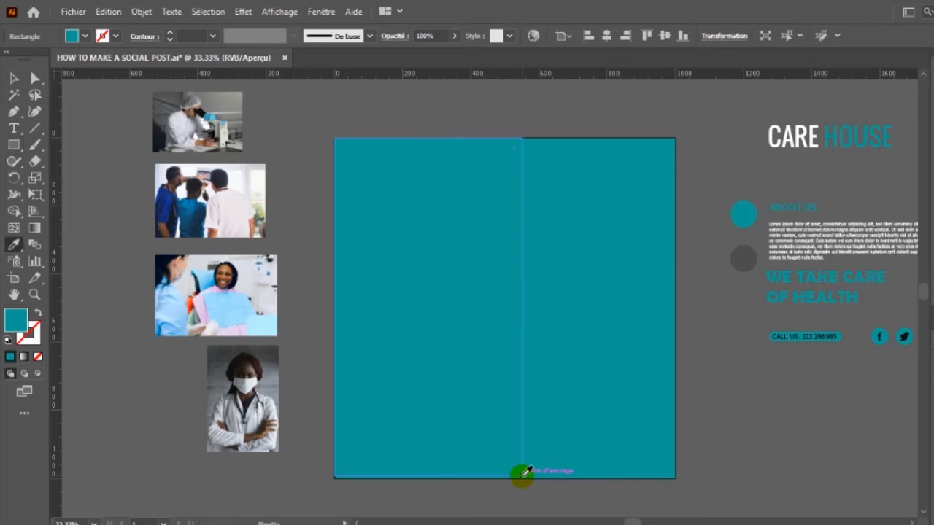
pyautogui.click(739, 262)
pyautogui.click(14, 78)
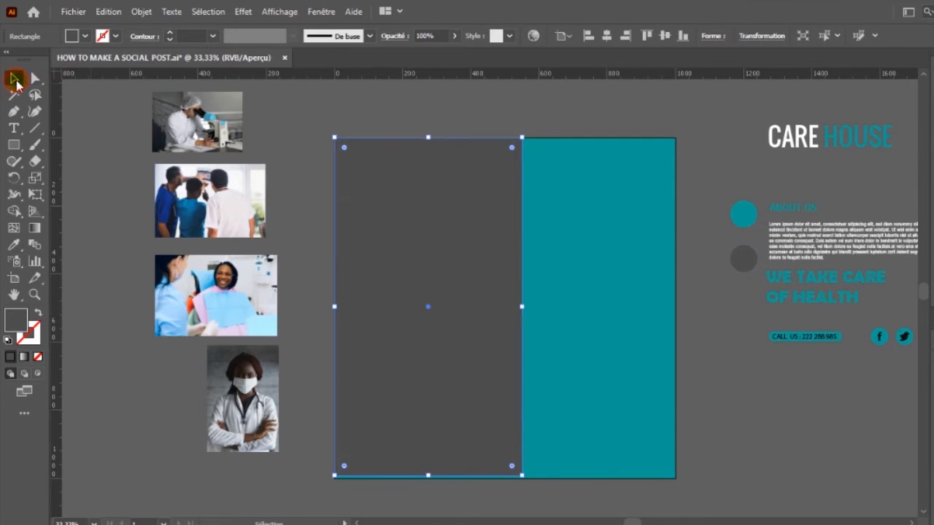
# Step: Adjust the grey rectangle's top and bottom edges to match the artboard's height exactly
pyautogui.moveTo(427, 476); pyautogui.dragTo(427, 481)
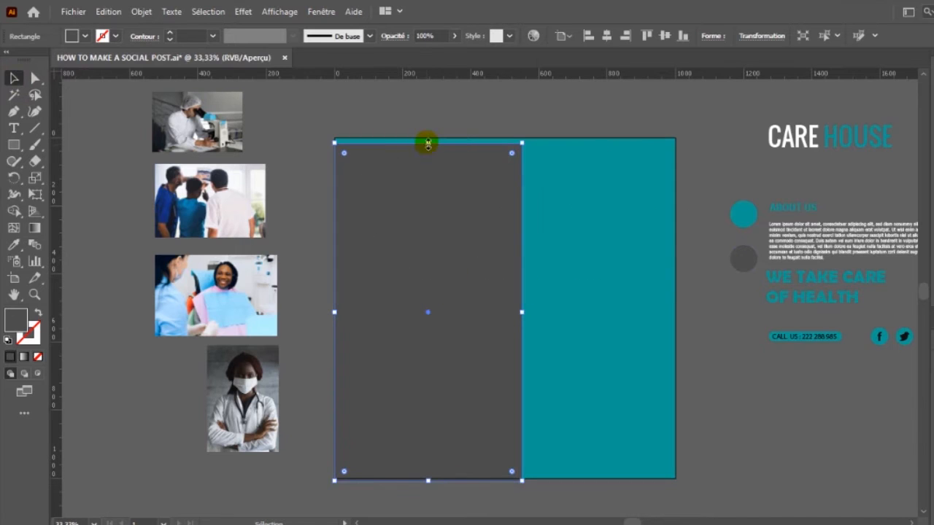
pyautogui.moveTo(426, 143); pyautogui.dragTo(428, 137)
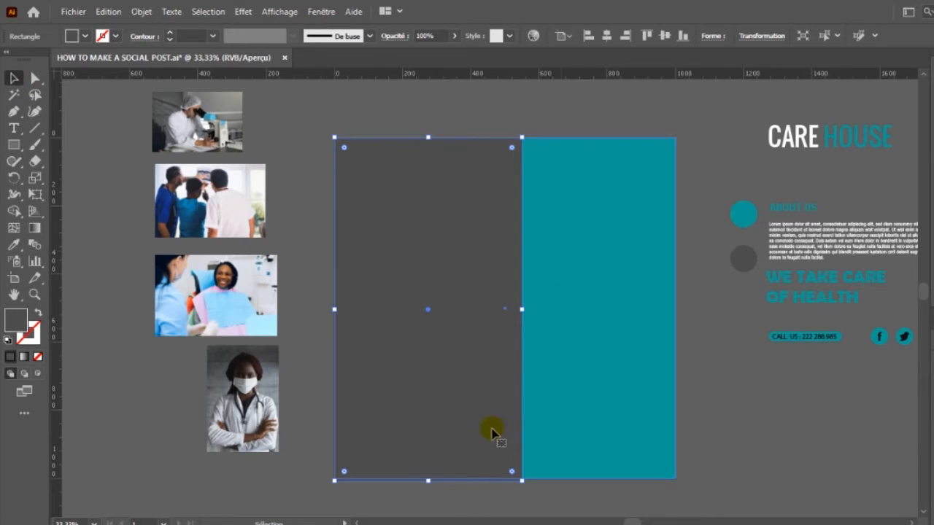
pyautogui.moveTo(429, 482)
pyautogui.mouseDown()
pyautogui.moveTo(429, 501)
pyautogui.moveTo(428, 478)
pyautogui.mouseUp()
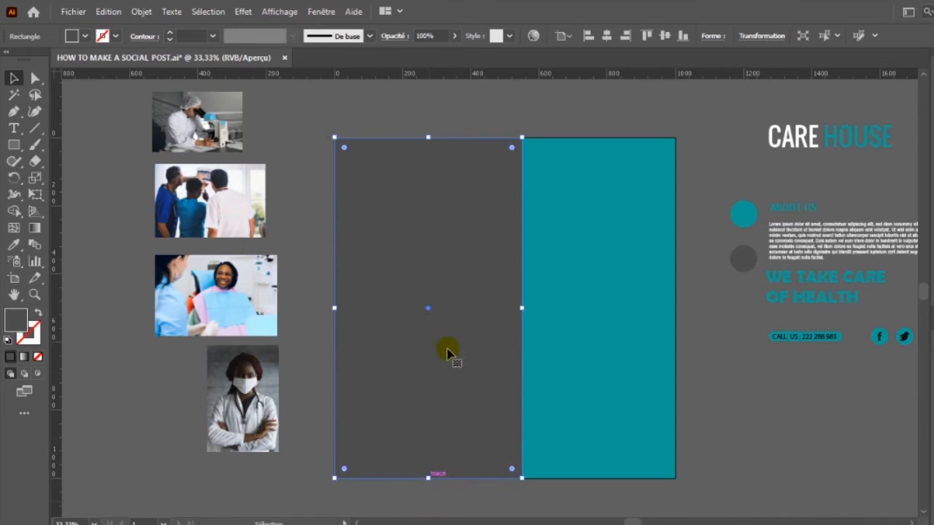
pyautogui.click(634, 329)
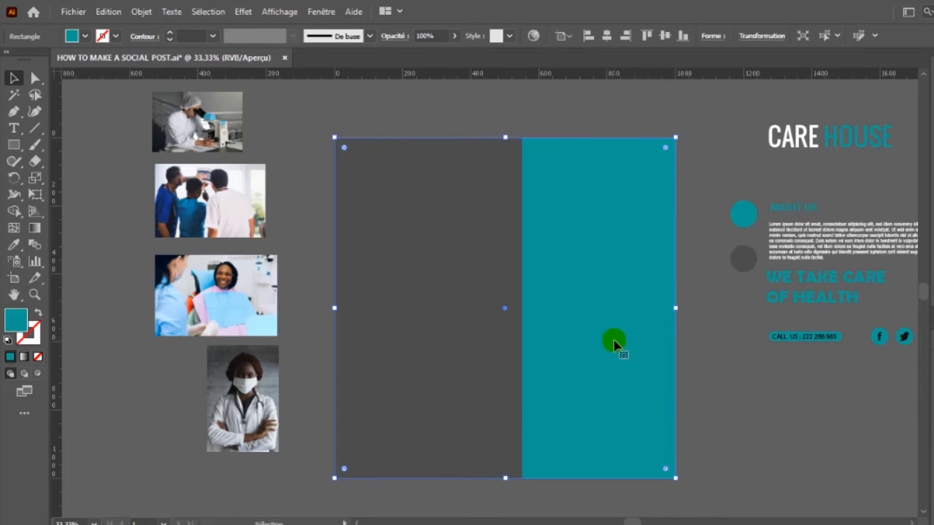
pyautogui.click(717, 207)
pyautogui.click(500, 189)
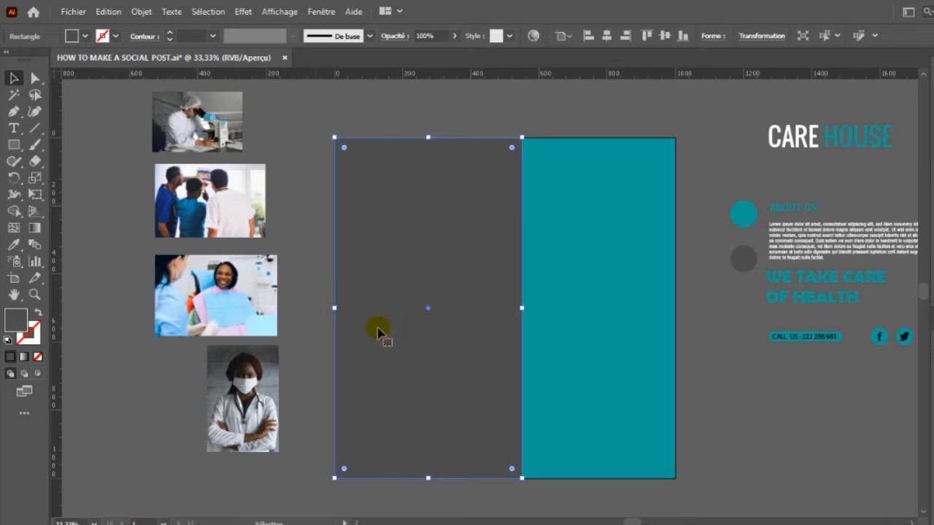
# Step: Move the dark grey rectangle off the artboard into the empty space left of the photos
pyautogui.click(255, 417)
pyautogui.press('space')
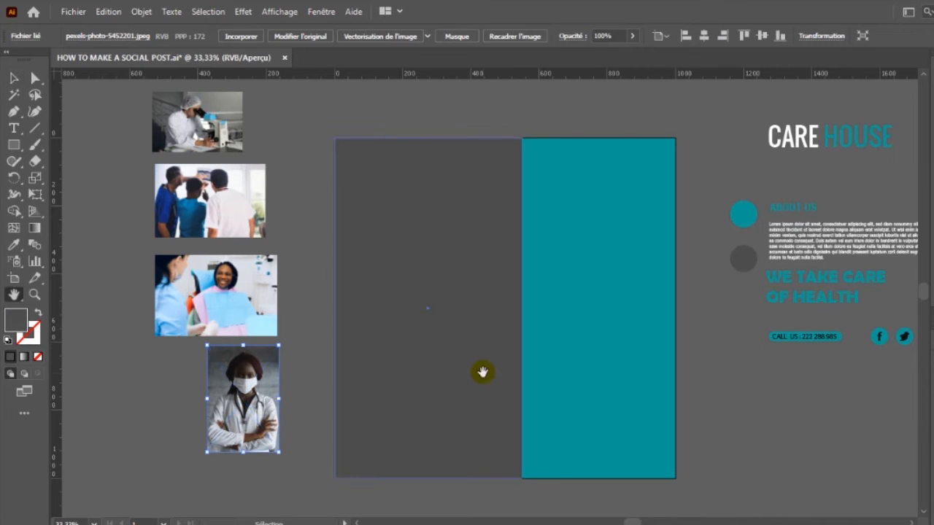
pyautogui.moveTo(444, 363); pyautogui.dragTo(666, 264)
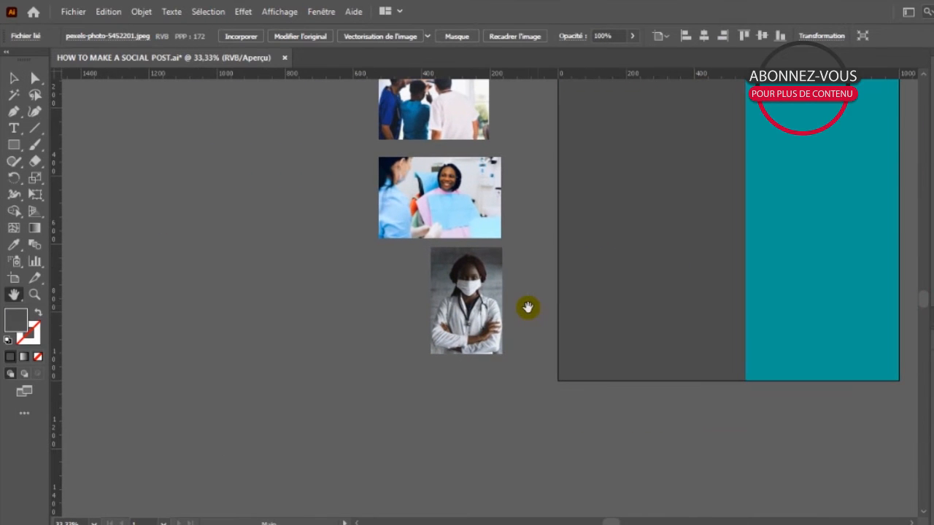
pyautogui.click(552, 310)
pyautogui.click(708, 252)
pyautogui.moveTo(717, 250); pyautogui.dragTo(331, 341)
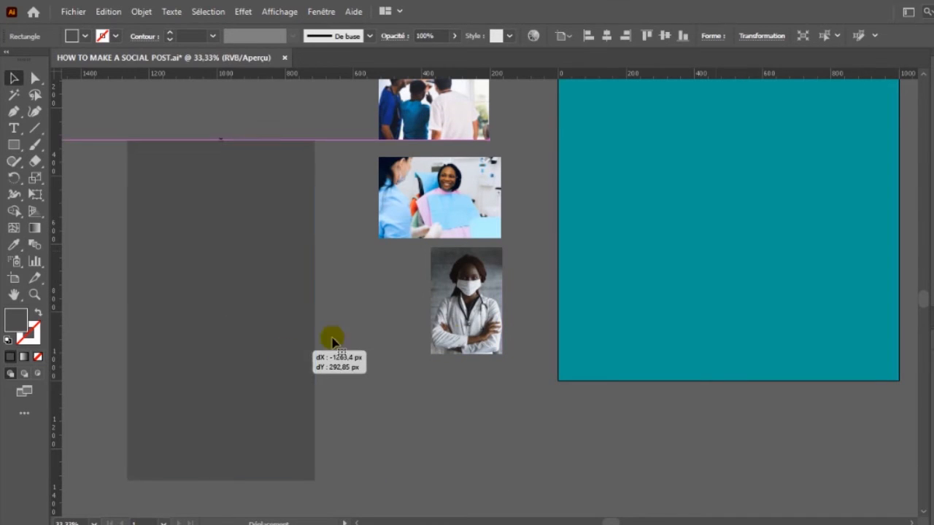
# Step: Place the masked doctor photo behind the grey rectangle, enlarged to cover it, and clip it to the rectangle with a clipping mask
pyautogui.moveTo(485, 326); pyautogui.dragTo(329, 484)
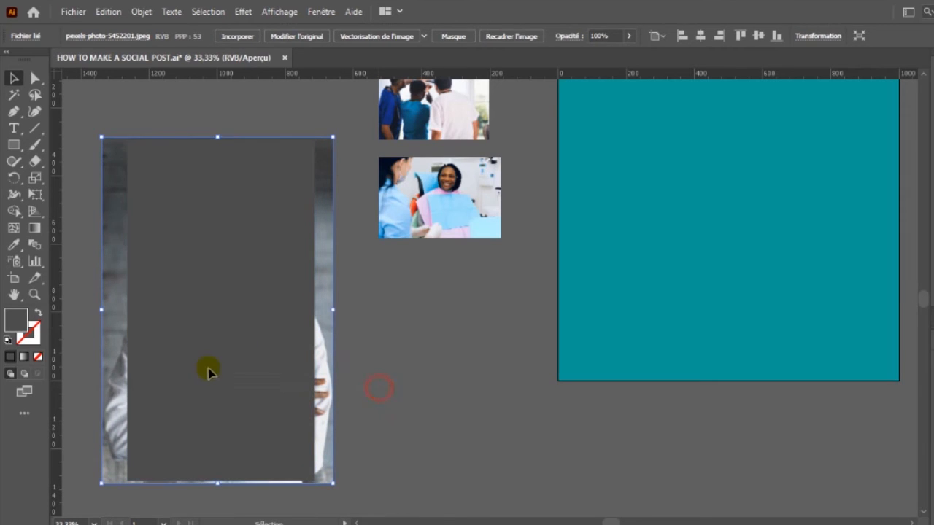
pyautogui.keyDown('shift'); pyautogui.click(276, 295); pyautogui.keyUp('shift')
pyautogui.click(285, 298)
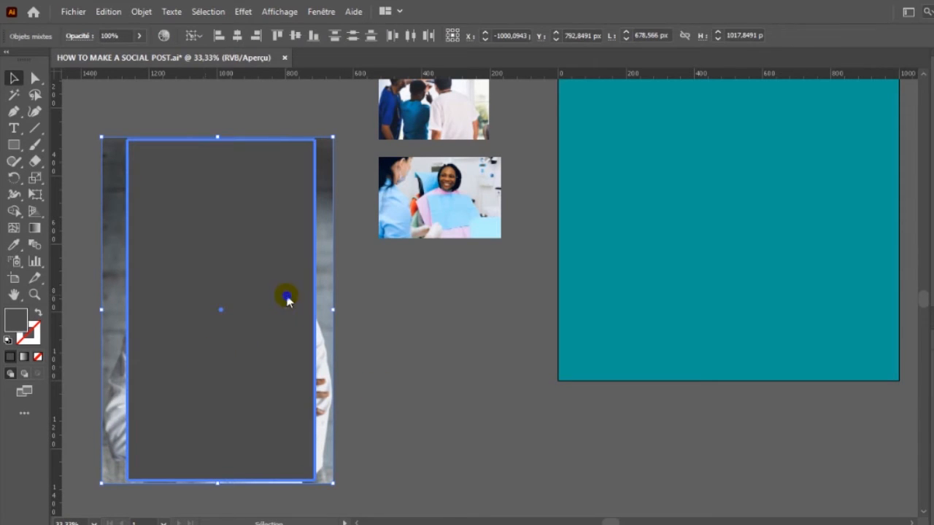
pyautogui.rightClick(285, 298)
pyautogui.click(351, 415)
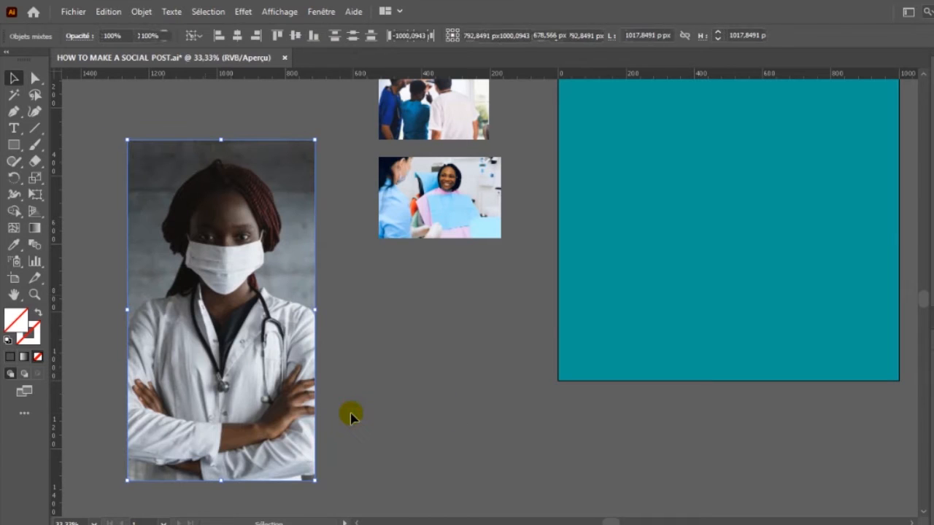
pyautogui.click(413, 423)
# Step: Move the clipped doctor photo onto the artboard and align it with the artboard's left, top and bottom edges
pyautogui.moveTo(259, 408); pyautogui.dragTo(674, 309)
pyautogui.press('space')
pyautogui.moveTo(802, 248); pyautogui.dragTo(602, 356)
pyautogui.moveTo(499, 344)
pyautogui.mouseDown()
pyautogui.moveTo(515, 340)
pyautogui.moveTo(506, 347)
pyautogui.mouseUp()
pyautogui.click(744, 397)
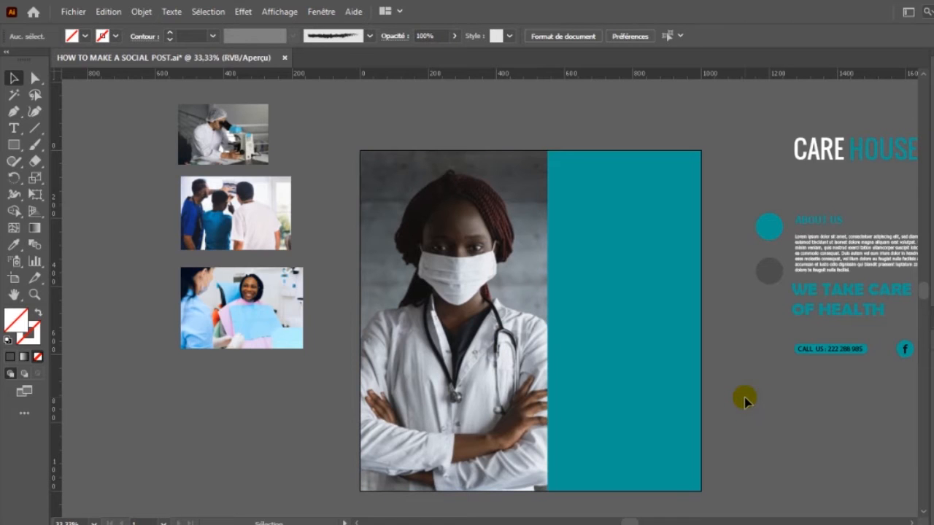
# Step: Fill the teal background rectangle with the dark grey sampled from the grey circle
pyautogui.press('space')
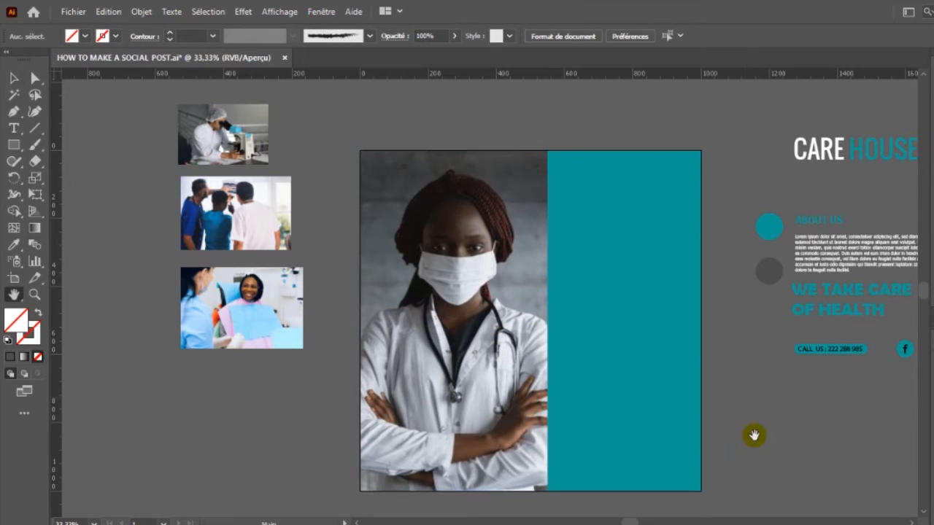
pyautogui.moveTo(798, 430); pyautogui.dragTo(718, 430)
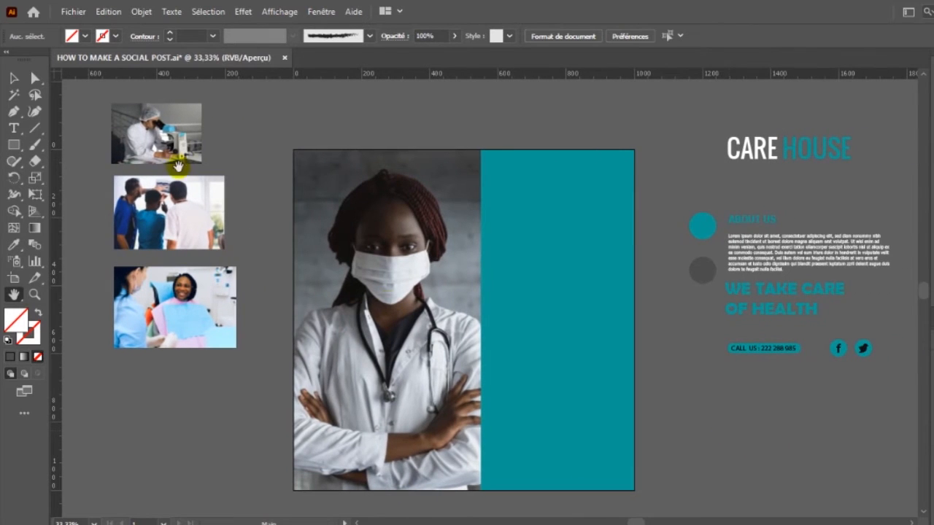
pyautogui.click(536, 290)
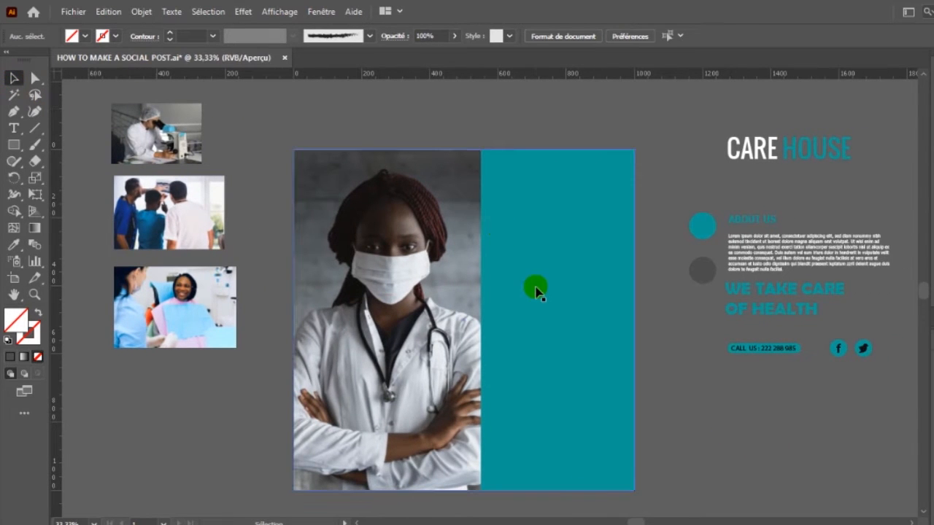
pyautogui.press('i')
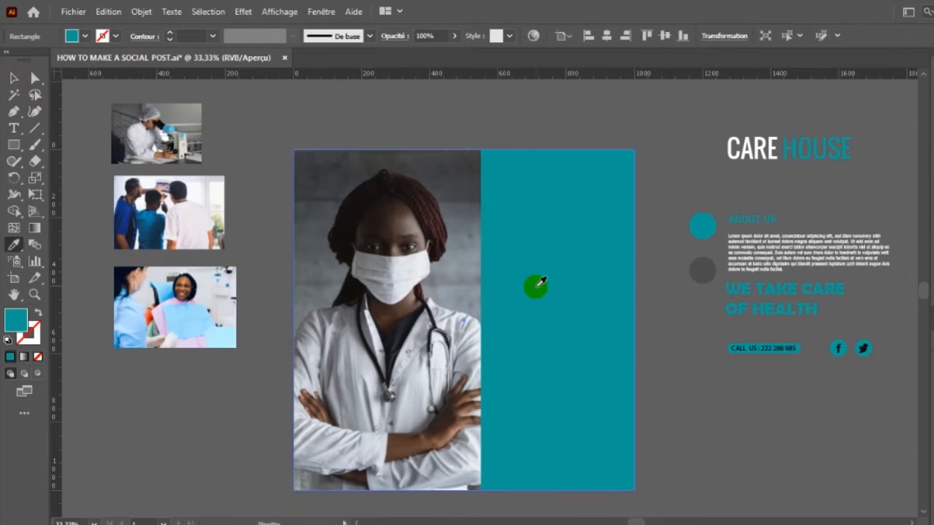
pyautogui.click(705, 269)
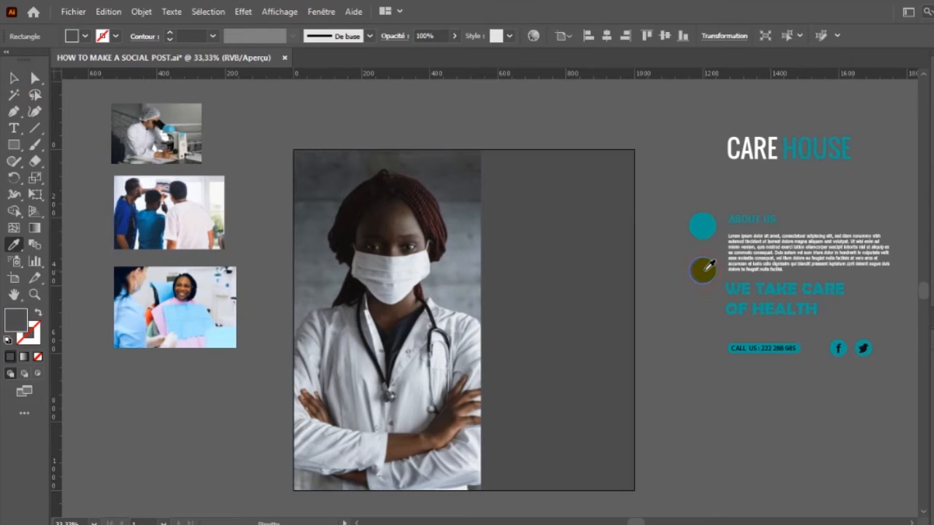
pyautogui.press('v')
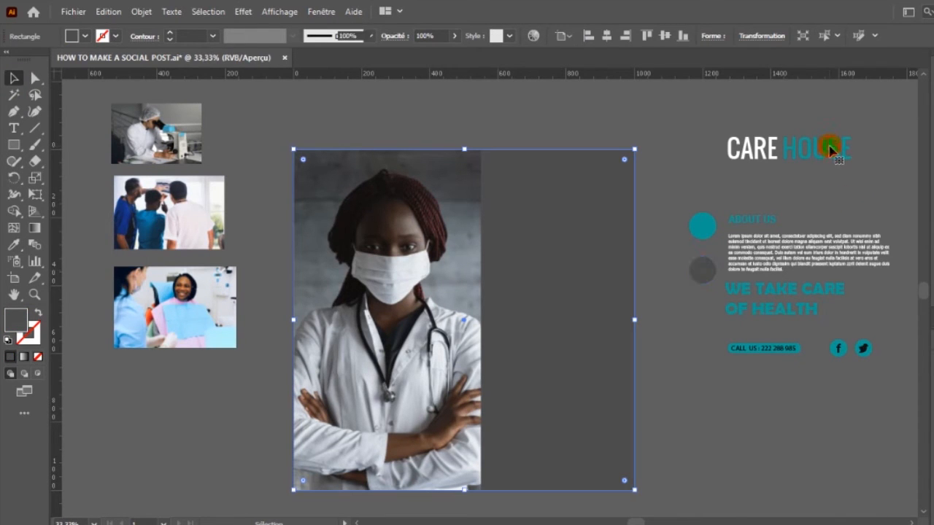
pyautogui.click(834, 151)
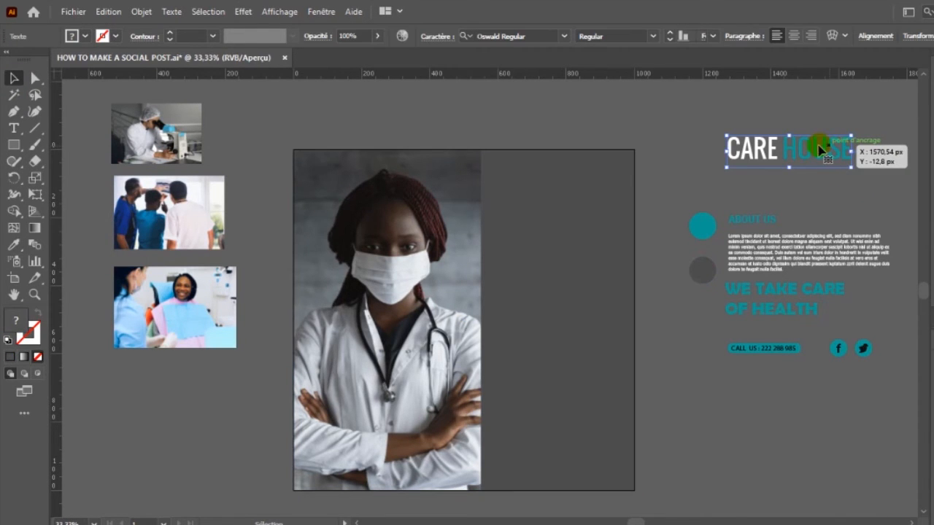
pyautogui.click(575, 413)
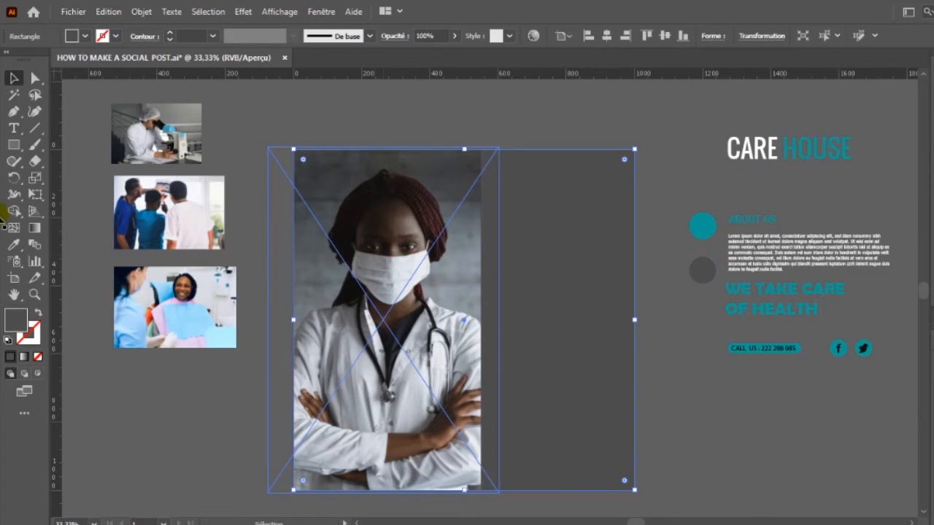
# Step: Draw a hexagon with vertical sides using the Polygon tool and centre it on the doctor photo's right edge
pyautogui.moveTo(13, 155); pyautogui.dragTo(64, 202)
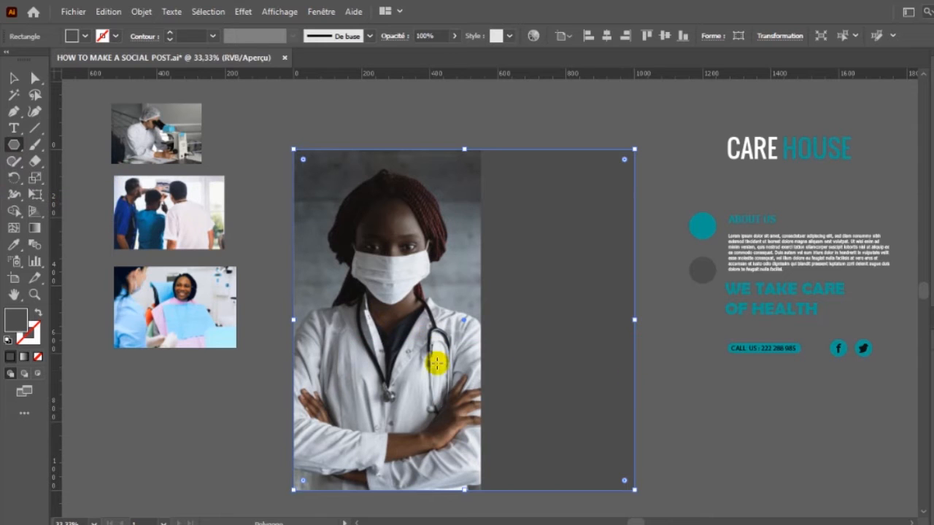
pyautogui.moveTo(371, 357); pyautogui.dragTo(411, 335)
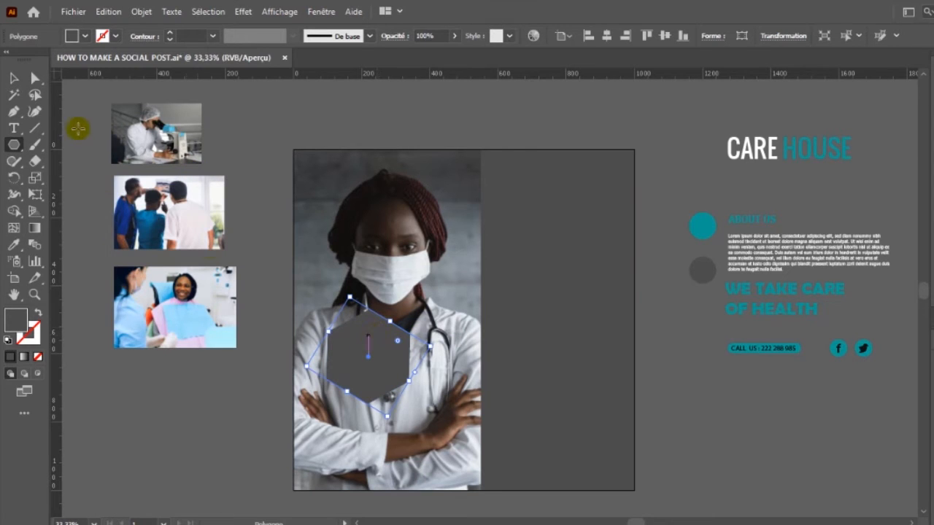
pyautogui.click(14, 78)
pyautogui.click(370, 340)
pyautogui.moveTo(398, 321); pyautogui.dragTo(485, 322)
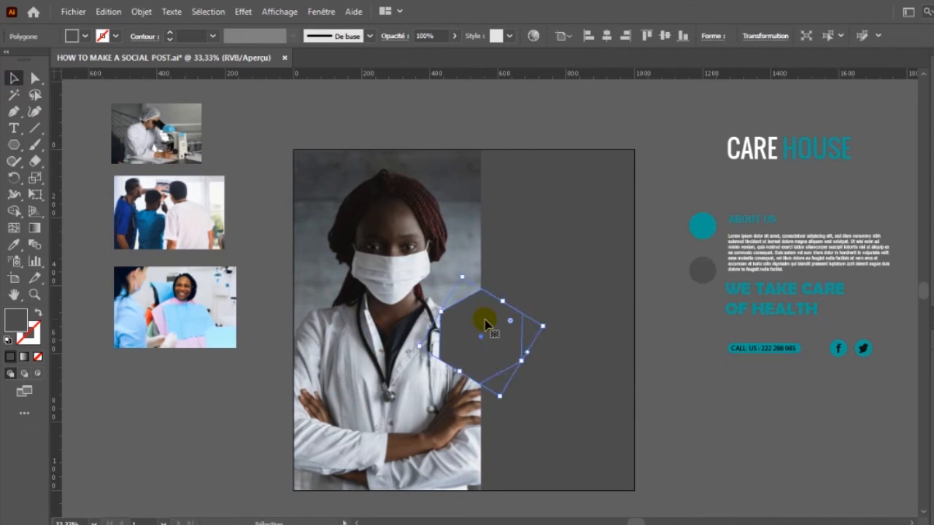
# Step: Fill the hexagon with the teal sampled from the circle and move it slightly higher along the photo's right edge
pyautogui.press('i')
pyautogui.click(709, 223)
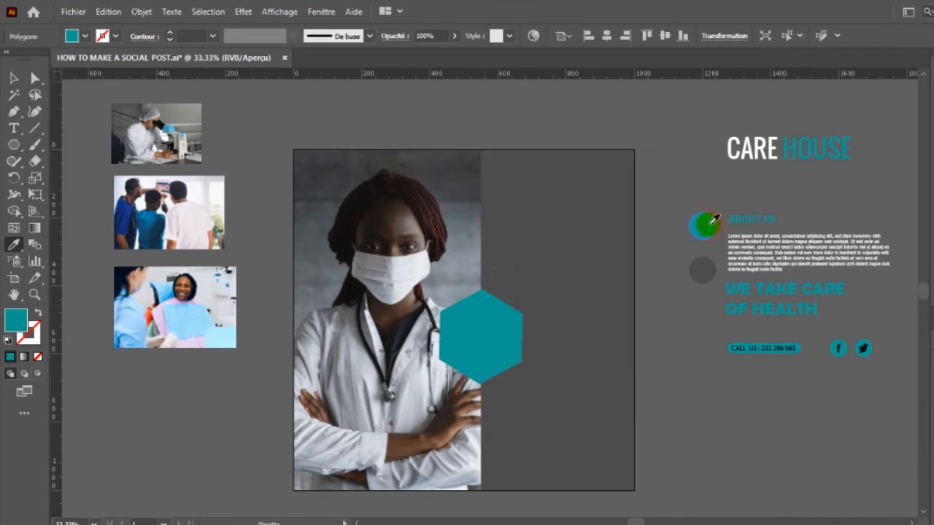
pyautogui.click(14, 78)
pyautogui.click(483, 319)
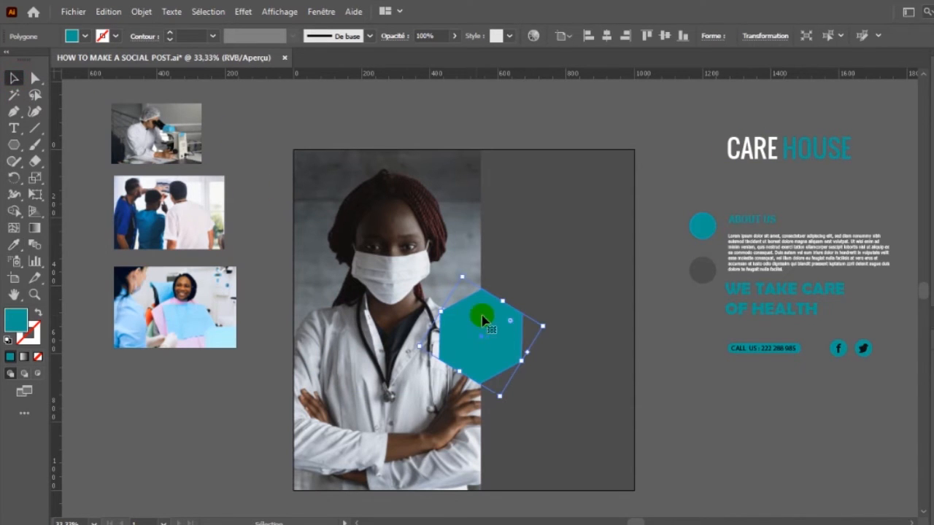
pyautogui.moveTo(501, 350); pyautogui.dragTo(502, 337)
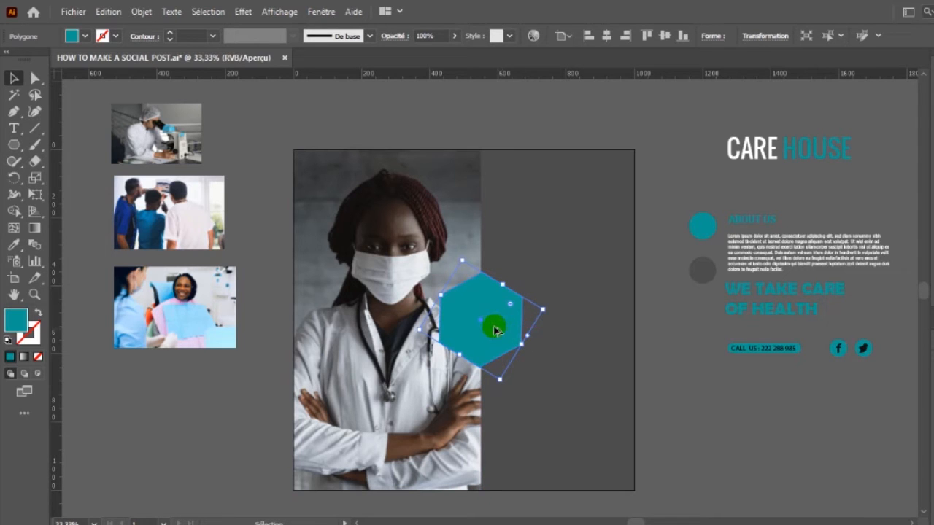
# Step: Duplicate the hexagon twice, placing one copy right of the artboard and the other directly beneath the original
pyautogui.moveTo(493, 330); pyautogui.dragTo(739, 440)
pyautogui.moveTo(600, 439); pyautogui.dragTo(506, 431)
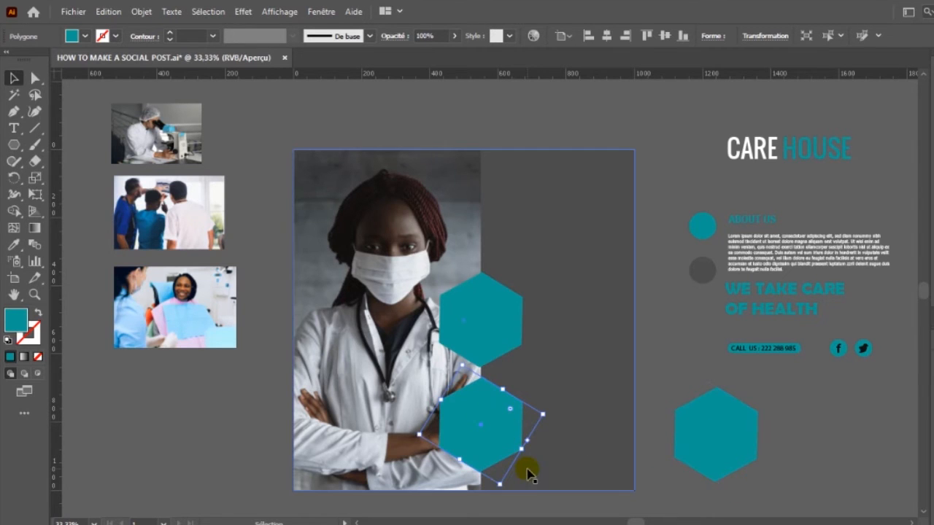
pyautogui.moveTo(506, 489); pyautogui.dragTo(506, 490)
# Step: Shrink the upper teal hexagon about its centre and move the lower, larger hexagon up to sit just beneath it
pyautogui.click(495, 338)
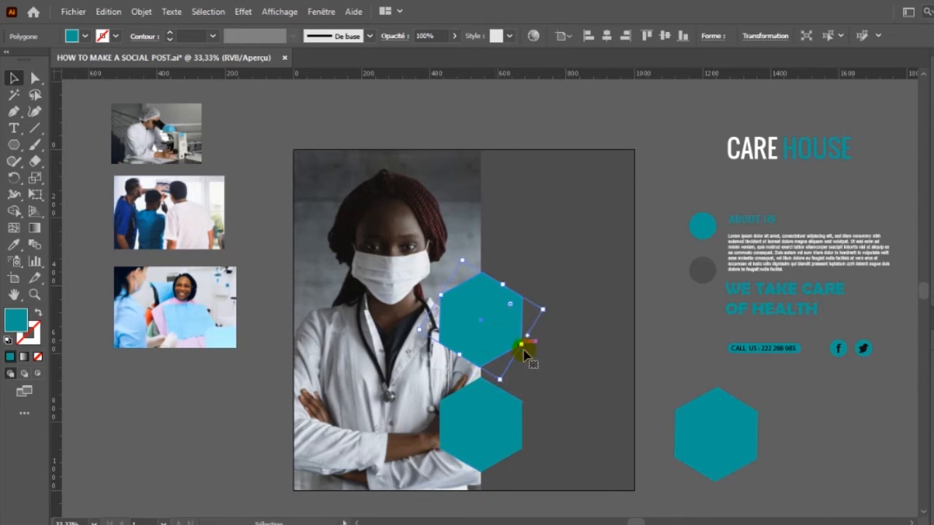
pyautogui.moveTo(550, 309); pyautogui.dragTo(550, 307)
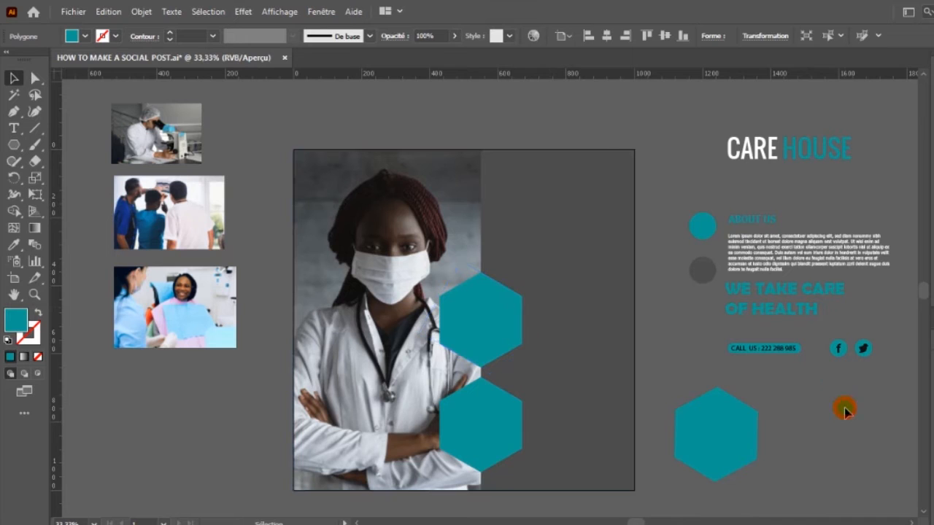
pyautogui.click(828, 471)
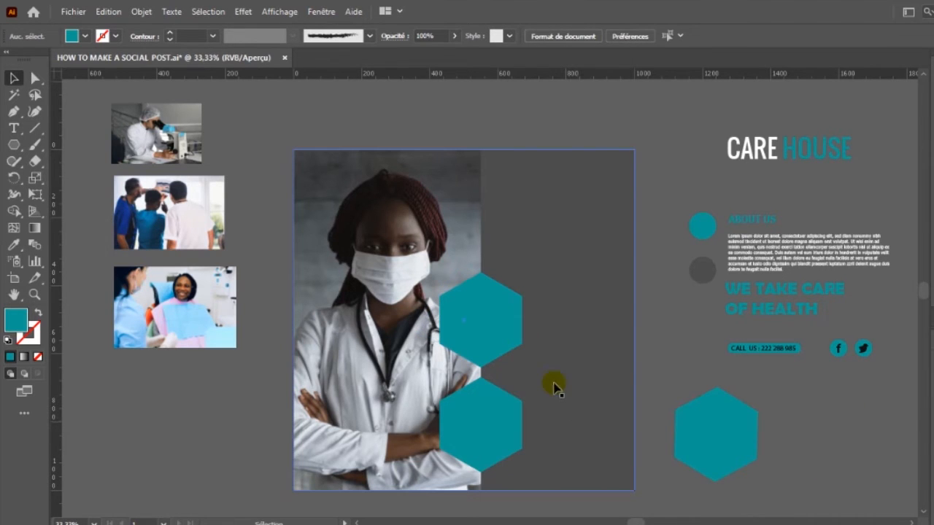
pyautogui.click(506, 328)
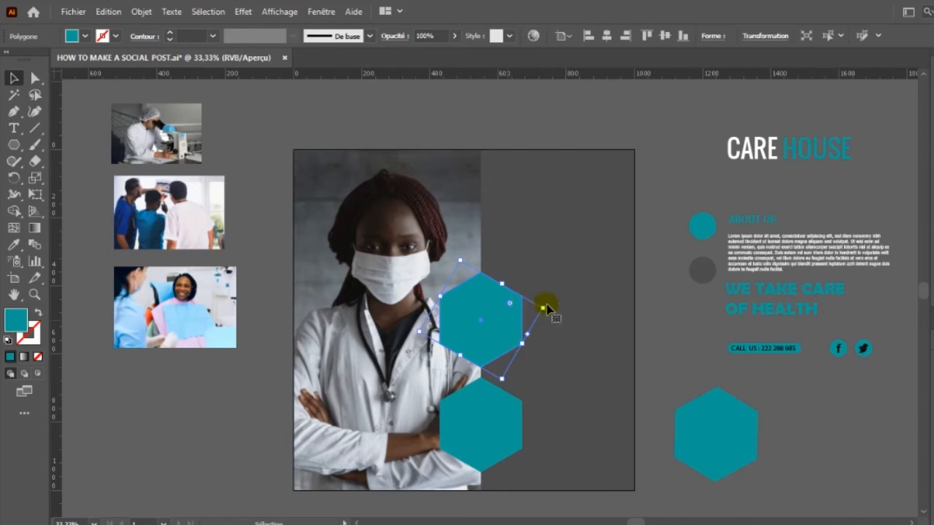
pyautogui.moveTo(543, 308); pyautogui.dragTo(526, 310)
pyautogui.click(481, 422)
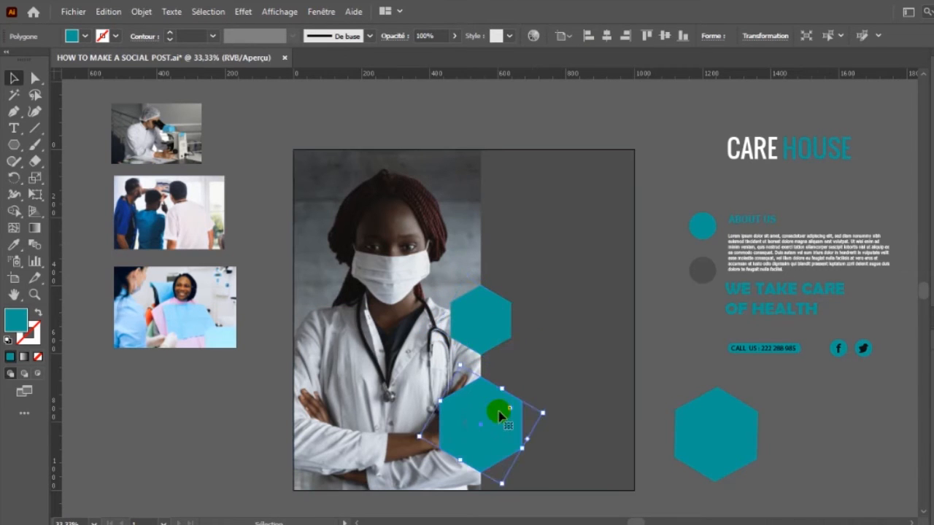
pyautogui.moveTo(543, 415); pyautogui.dragTo(500, 410)
# Step: Duplicate the shrunken hexagon directly above itself and scale the copy smaller to form a column of three
pyautogui.click(489, 328)
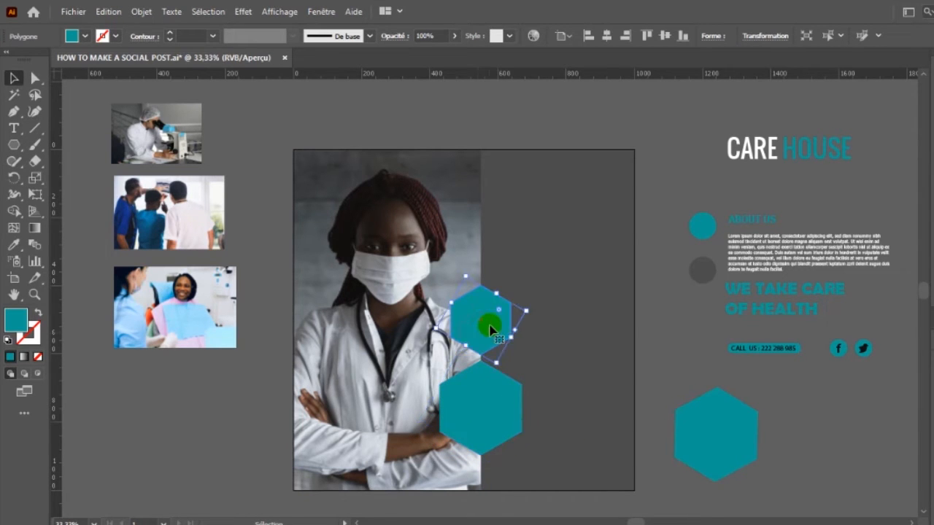
pyautogui.moveTo(488, 331); pyautogui.dragTo(483, 255)
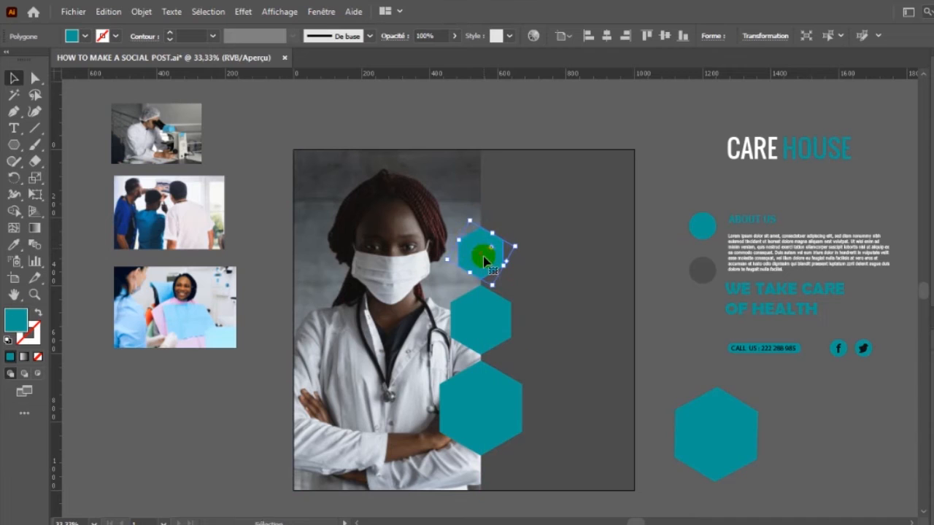
pyautogui.click(769, 454)
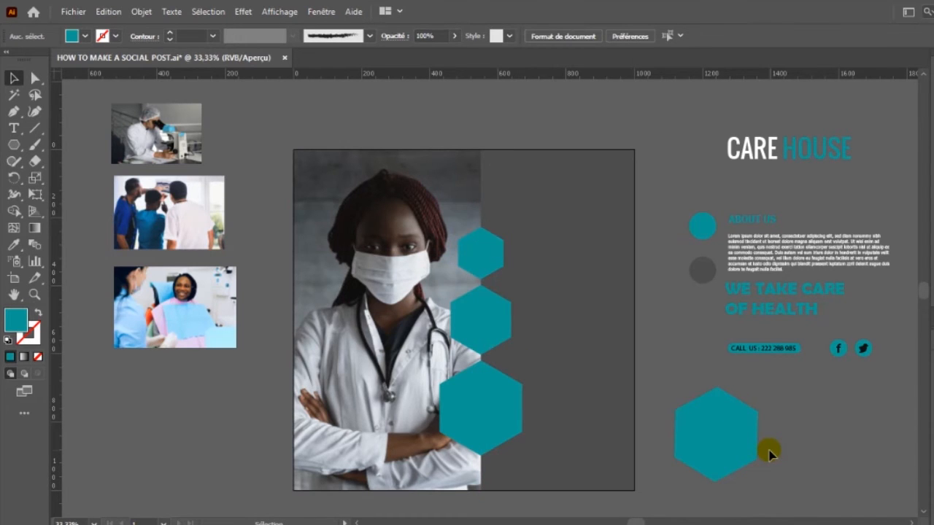
# Step: Place the spare hexagon over the dental patient photo and clip the photo to it with a clipping mask
pyautogui.click(721, 442)
pyautogui.moveTo(740, 443); pyautogui.dragTo(184, 323)
pyautogui.rightClick(181, 324)
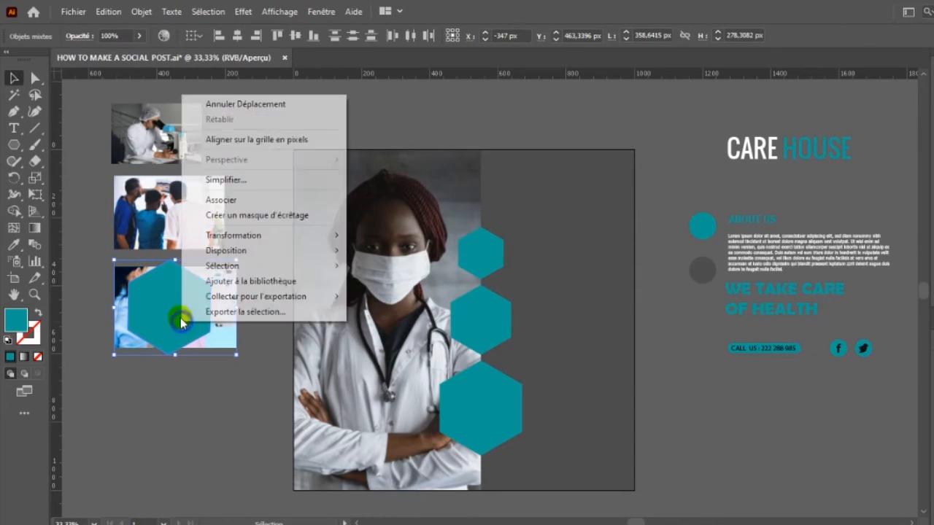
pyautogui.click(262, 216)
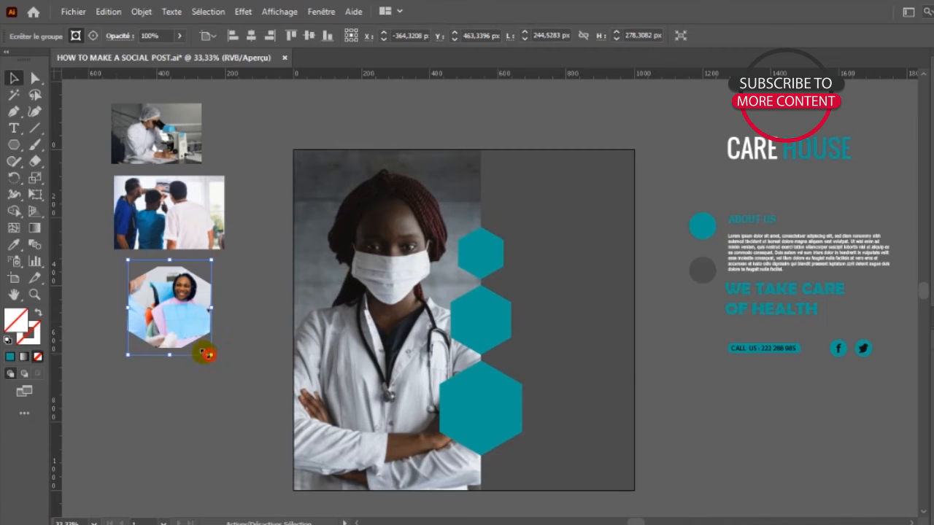
# Step: Scale down the clipped patient photo and reposition the image inside its hexagonal mask
pyautogui.moveTo(207, 353); pyautogui.dragTo(181, 338)
pyautogui.doubleClick(168, 315)
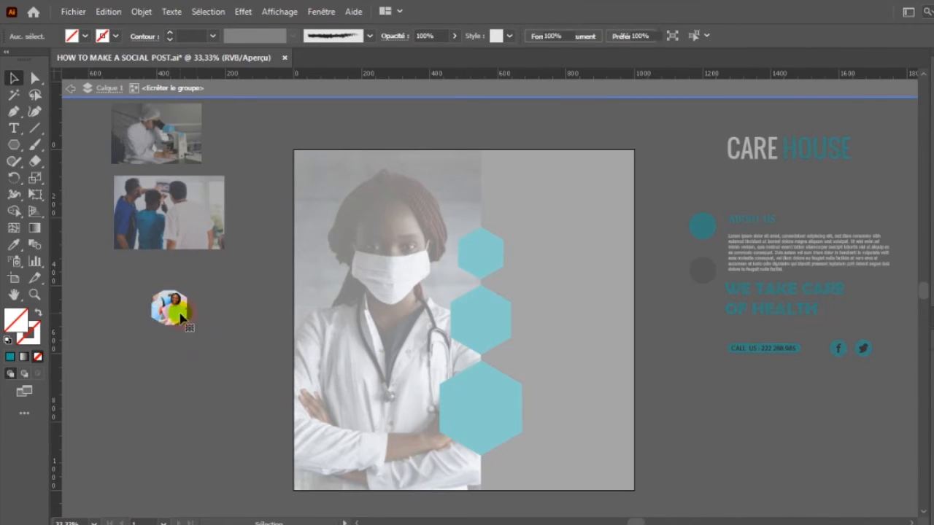
pyautogui.click(184, 318)
pyautogui.moveTo(197, 330); pyautogui.dragTo(177, 317)
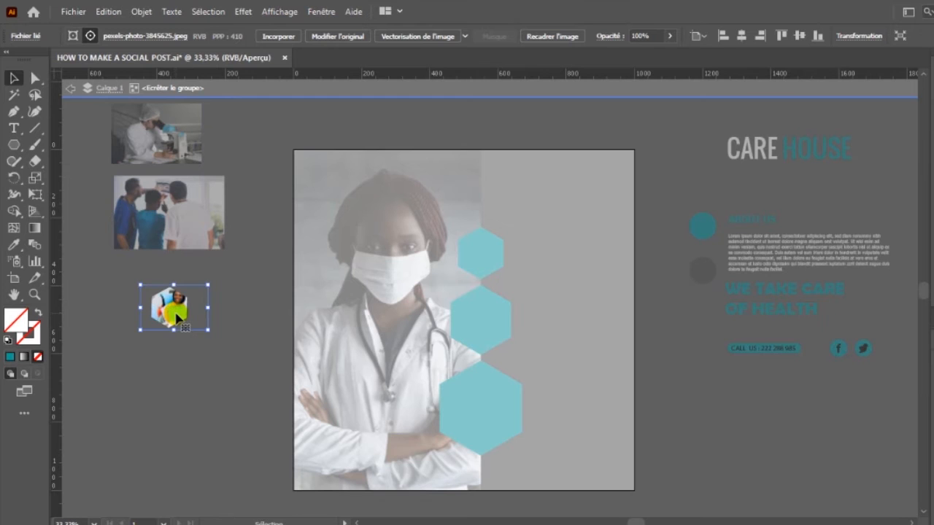
pyautogui.click(343, 85)
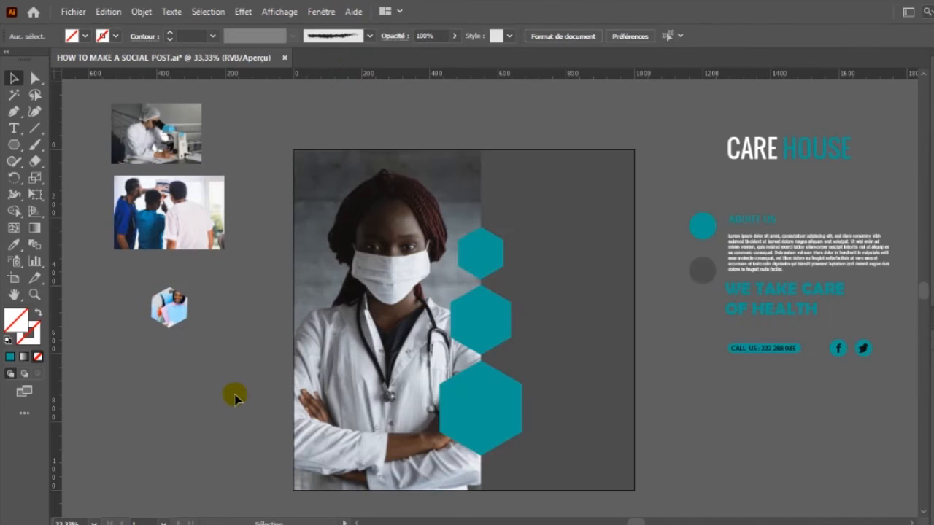
# Step: Bring the clipped patient photo to the front and enlarge it over the lowest hexagon to about 254 by 289 px
pyautogui.moveTo(169, 307); pyautogui.dragTo(254, 370)
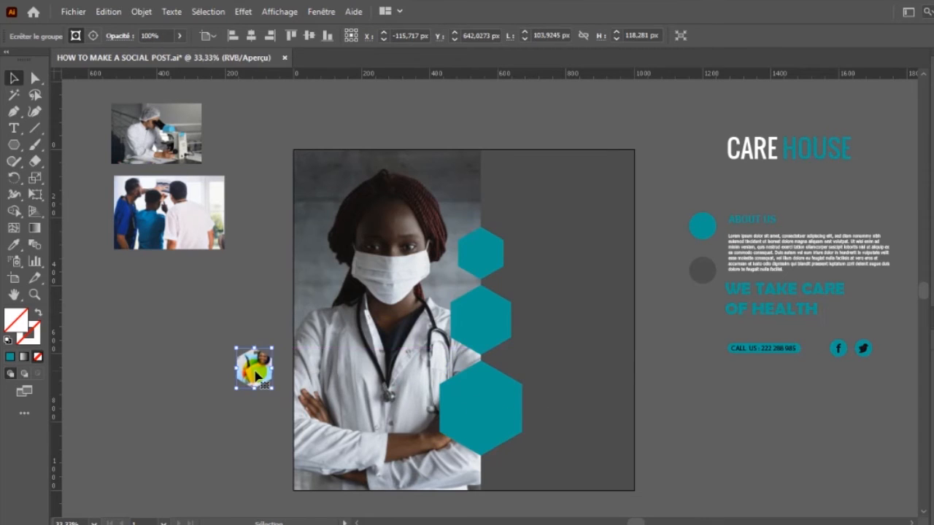
pyautogui.rightClick(255, 372)
pyautogui.moveTo(337, 286)
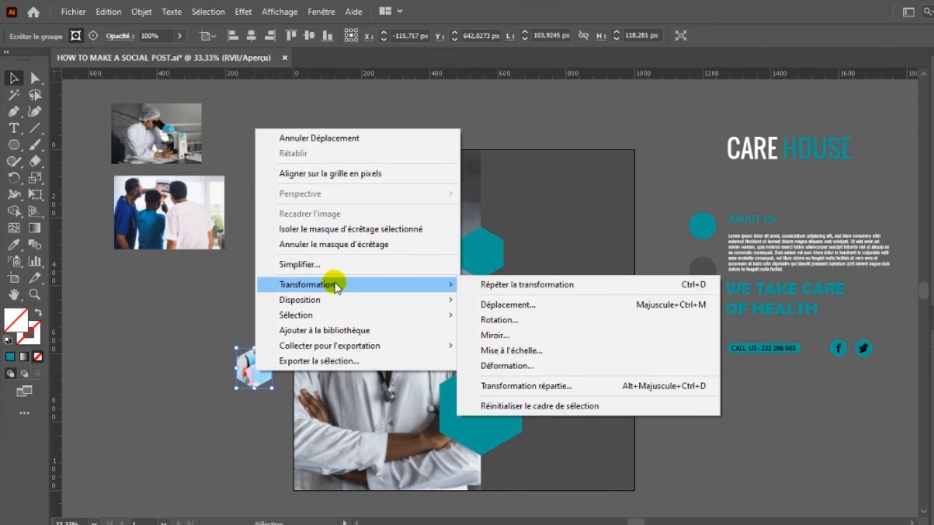
pyautogui.click(486, 300)
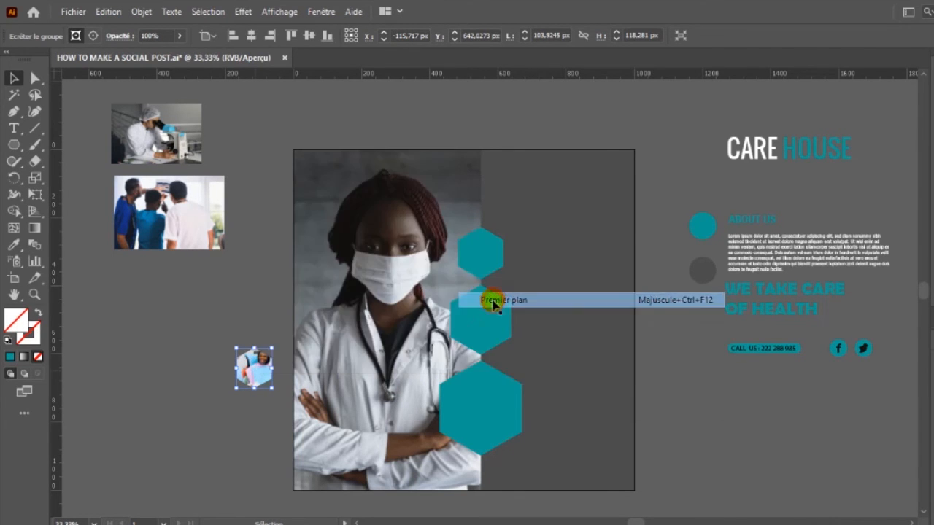
pyautogui.moveTo(251, 369); pyautogui.dragTo(547, 363)
pyautogui.moveTo(507, 409)
pyautogui.mouseDown()
pyautogui.moveTo(499, 414)
pyautogui.moveTo(511, 407)
pyautogui.mouseUp()
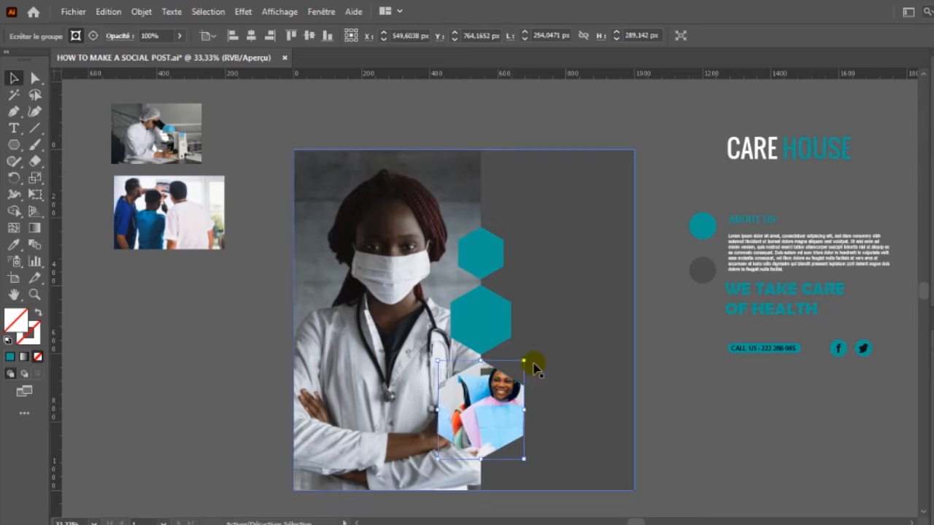
# Step: Shrink the clipped patient photo to about 212 by 241 px inside the lowest hexagon, leaving a teal border around it
pyautogui.moveTo(519, 363); pyautogui.dragTo(515, 370)
pyautogui.click(671, 400)
pyautogui.hotkey('ctrl', 'z')
pyautogui.click(485, 421)
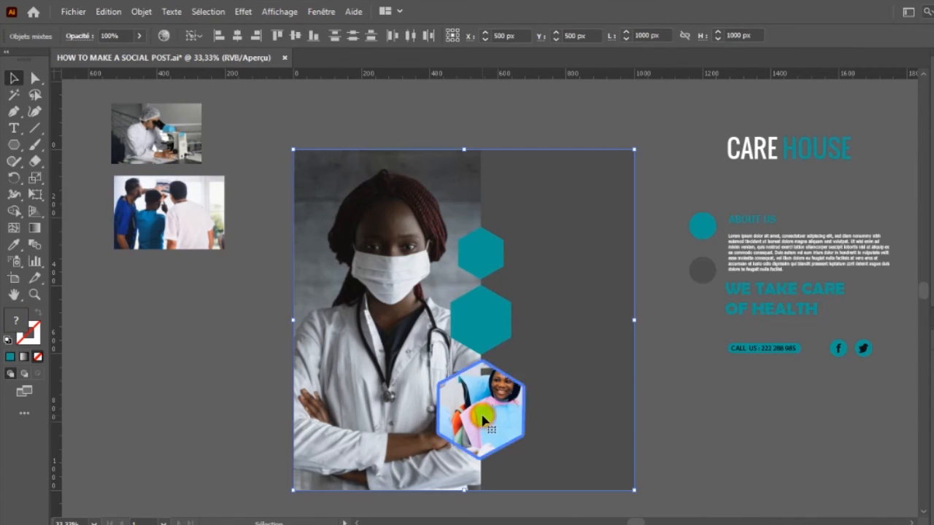
pyautogui.click(691, 414)
pyautogui.click(501, 413)
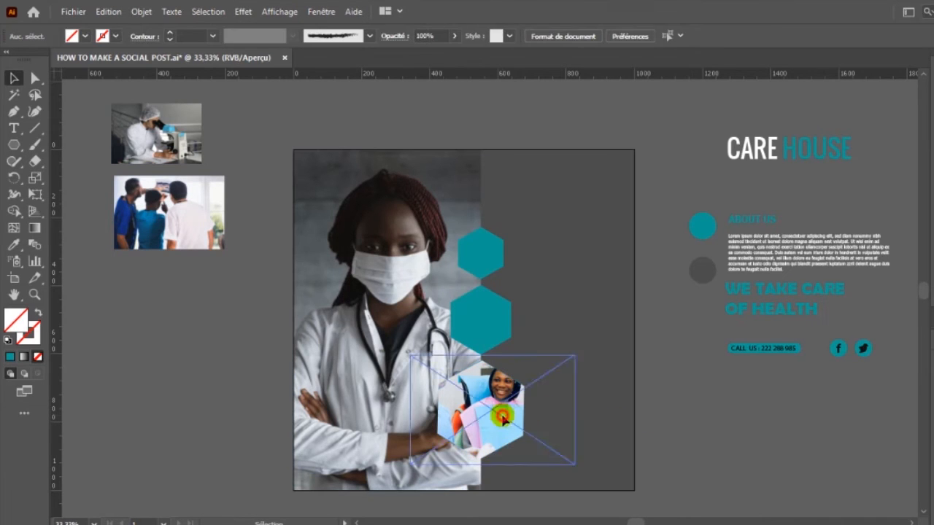
pyautogui.moveTo(522, 360); pyautogui.dragTo(516, 366)
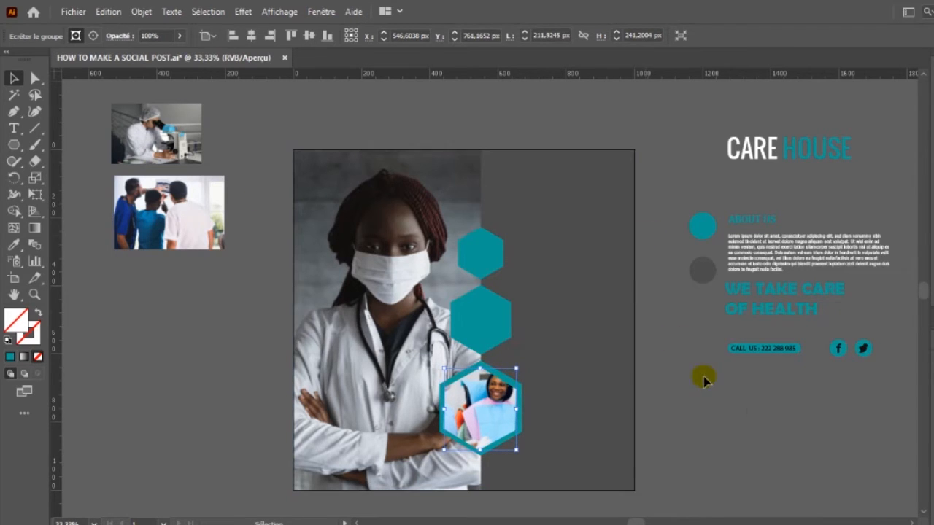
pyautogui.click(557, 360)
# Step: Copy the middle hexagon onto the photo of three people and clip the photo to it with a clipping mask
pyautogui.click(485, 330)
pyautogui.moveTo(485, 329); pyautogui.dragTo(160, 213)
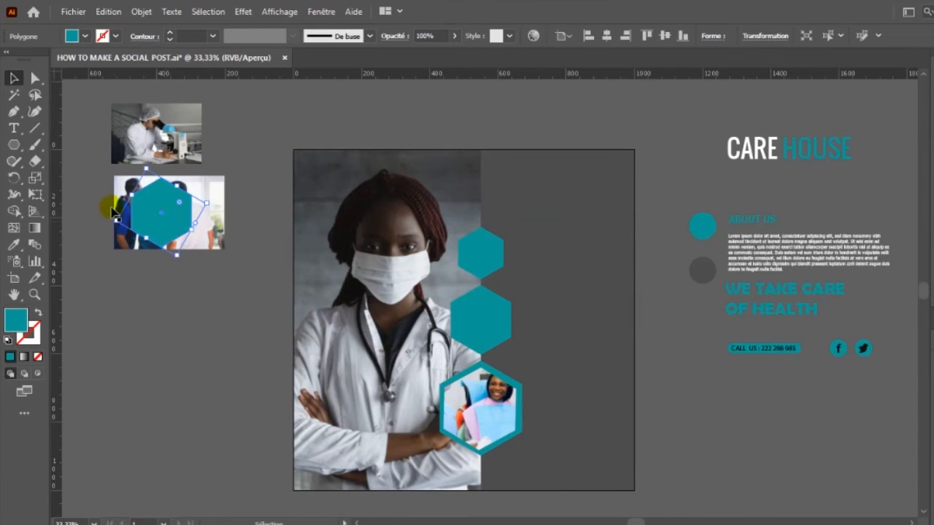
pyautogui.keyDown('shift'); pyautogui.click(162, 217); pyautogui.keyUp('shift')
pyautogui.rightClick(159, 214)
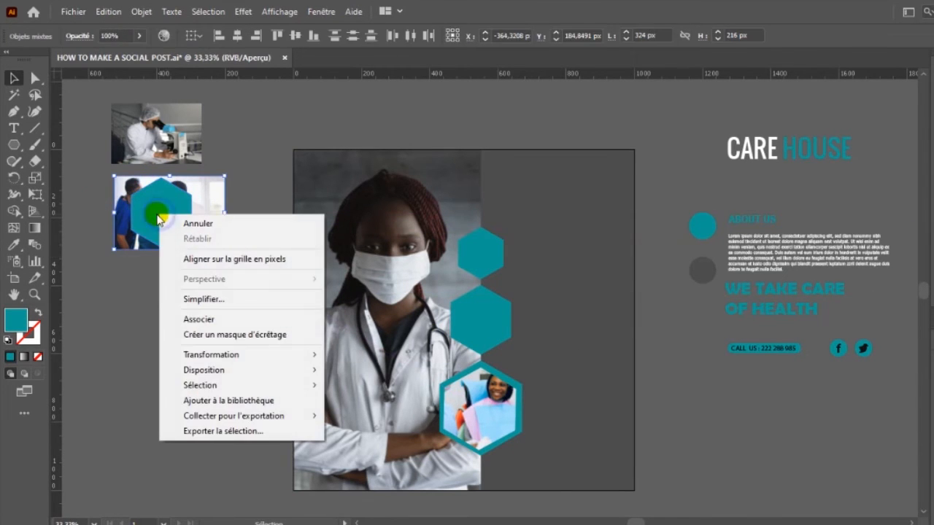
pyautogui.moveTo(222, 370)
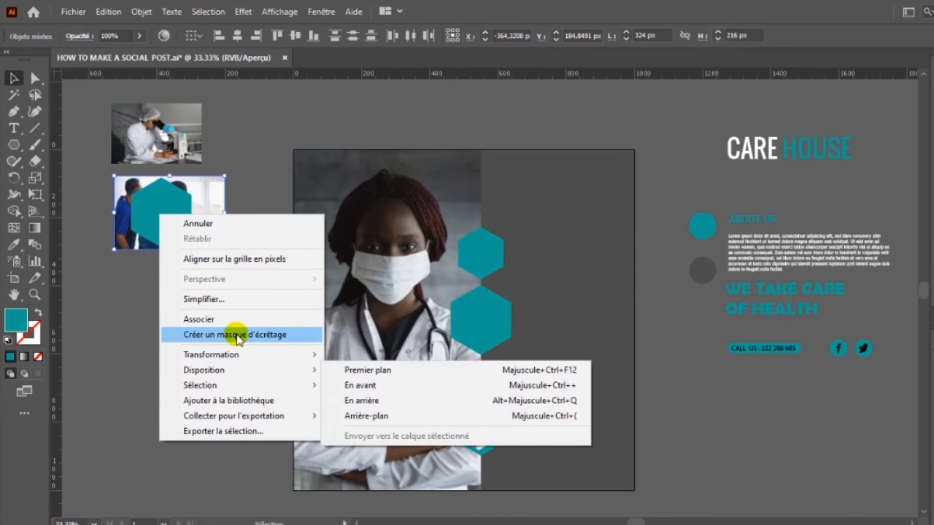
pyautogui.click(235, 334)
# Step: Place the clipped group photo over the middle hexagon and shrink it slightly to leave a teal border
pyautogui.moveTo(175, 215); pyautogui.dragTo(496, 321)
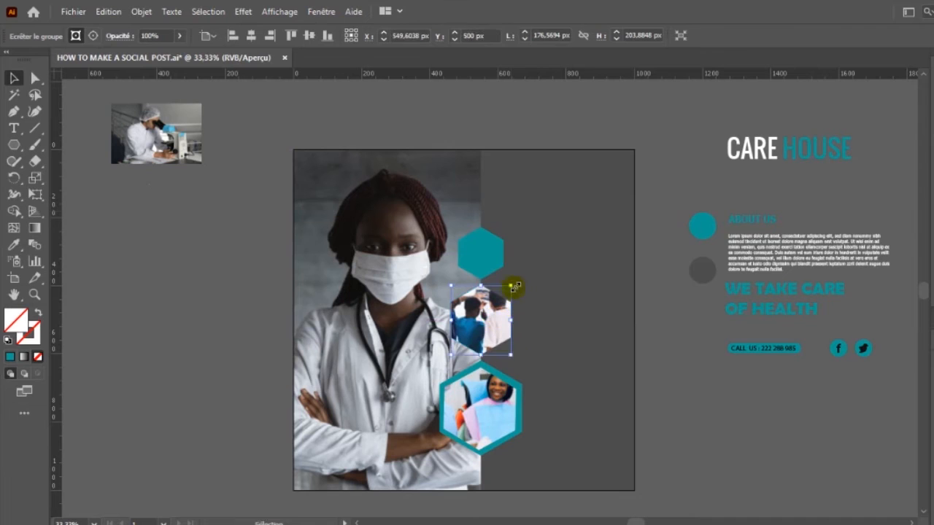
pyautogui.moveTo(509, 288); pyautogui.dragTo(510, 293)
pyautogui.click(177, 313)
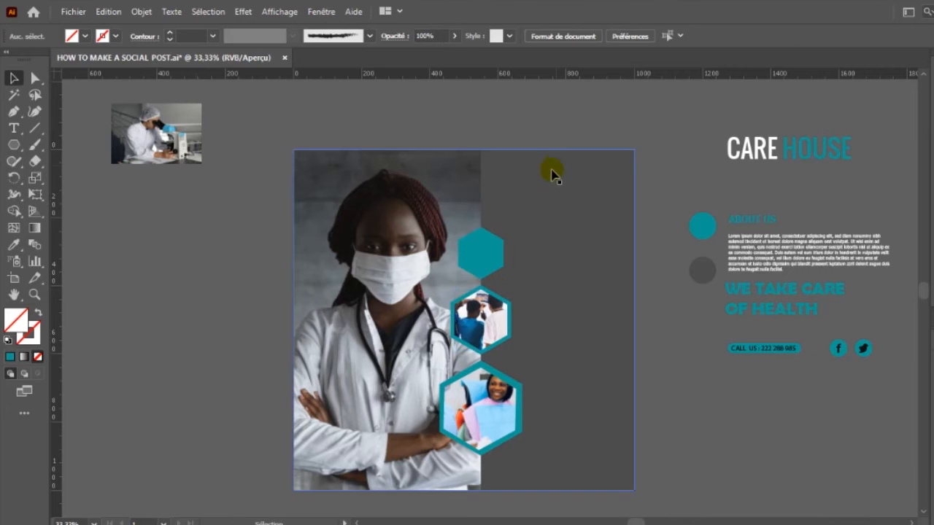
# Step: Copy the smallest hexagon onto the microscope photo and clip the photo to it with a clipping mask
pyautogui.click(492, 267)
pyautogui.moveTo(486, 262); pyautogui.dragTo(163, 141)
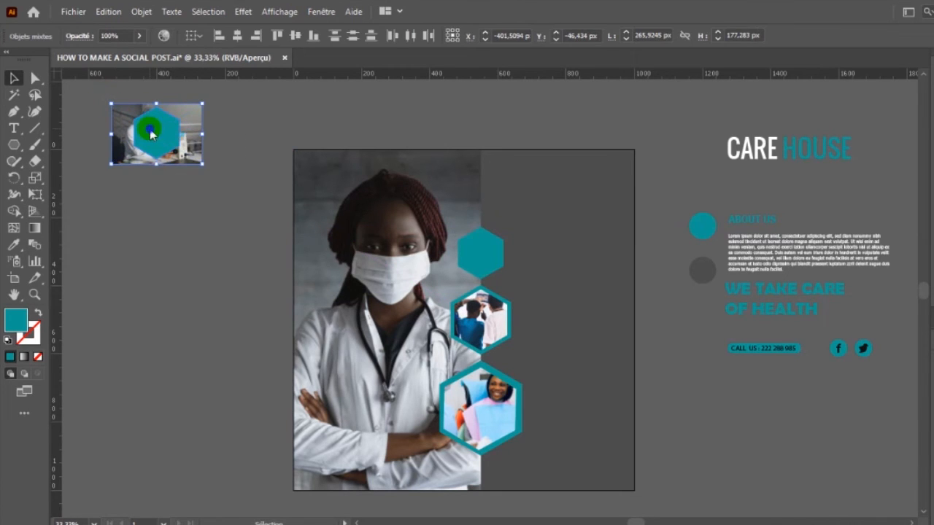
pyautogui.rightClick(149, 130)
pyautogui.click(228, 250)
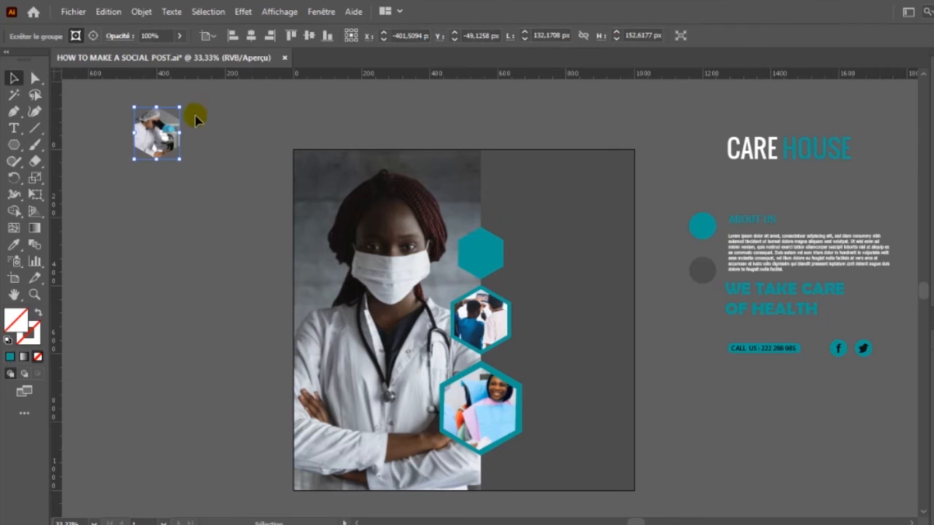
# Step: Place the clipped microscope photo over the top hexagon and shrink it to about 109 by 125 px, leaving a teal border
pyautogui.moveTo(159, 136); pyautogui.dragTo(485, 260)
pyautogui.moveTo(508, 230); pyautogui.dragTo(505, 234)
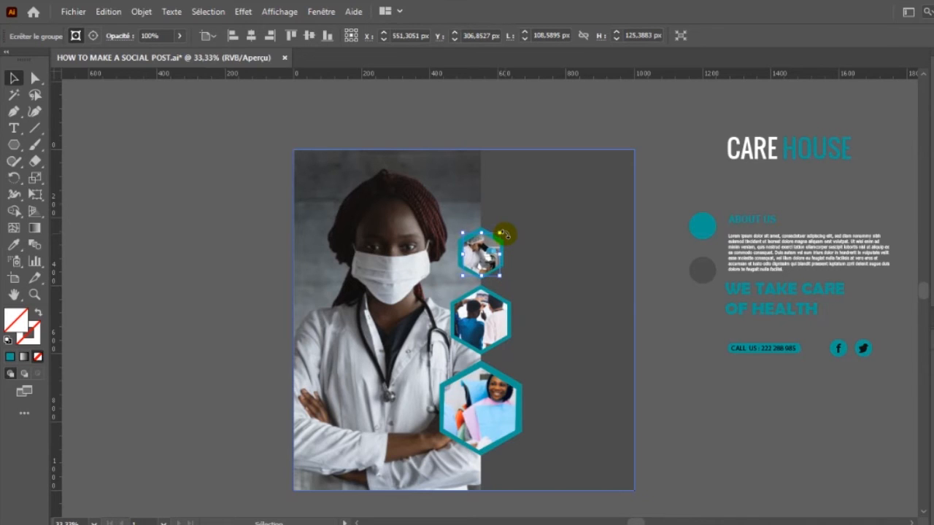
pyautogui.click(642, 347)
# Step: Bring the CARE HOUSE title to the front and place it near the top of the post's dark grey area
pyautogui.moveTo(826, 151); pyautogui.dragTo(593, 191)
pyautogui.moveTo(736, 143); pyautogui.dragTo(777, 156)
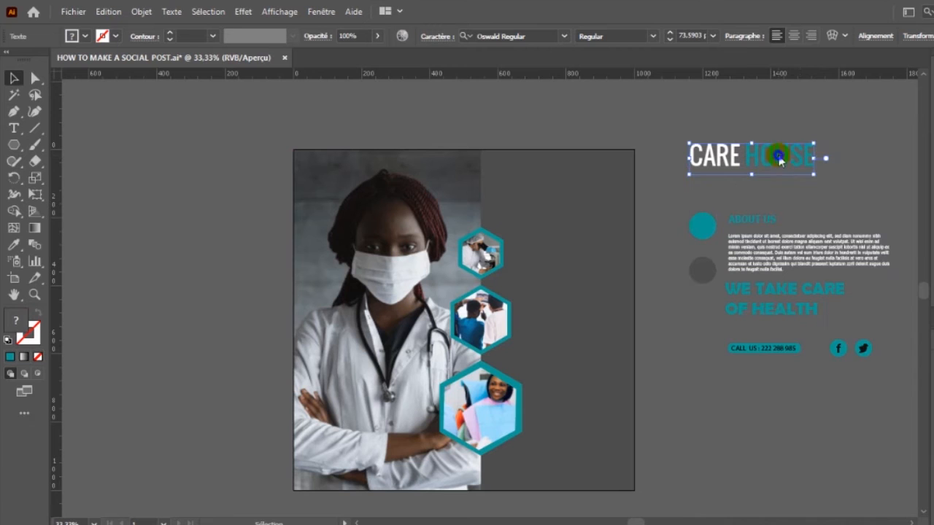
pyautogui.rightClick(777, 156)
pyautogui.moveTo(832, 392)
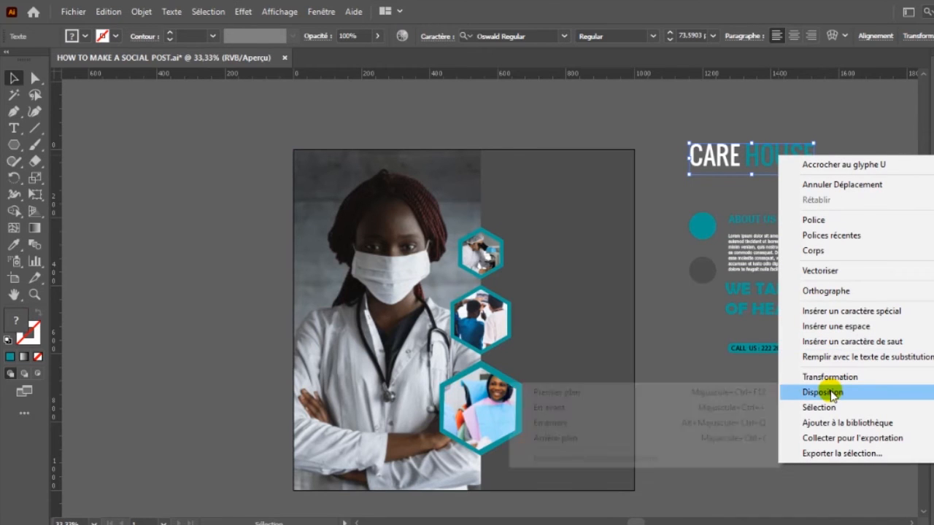
pyautogui.click(649, 394)
pyautogui.moveTo(778, 170); pyautogui.dragTo(591, 206)
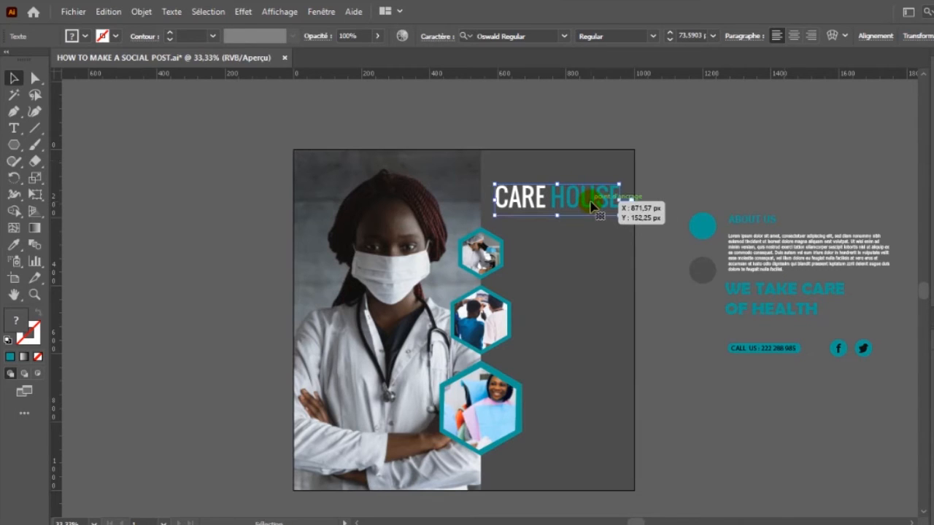
pyautogui.click(781, 358)
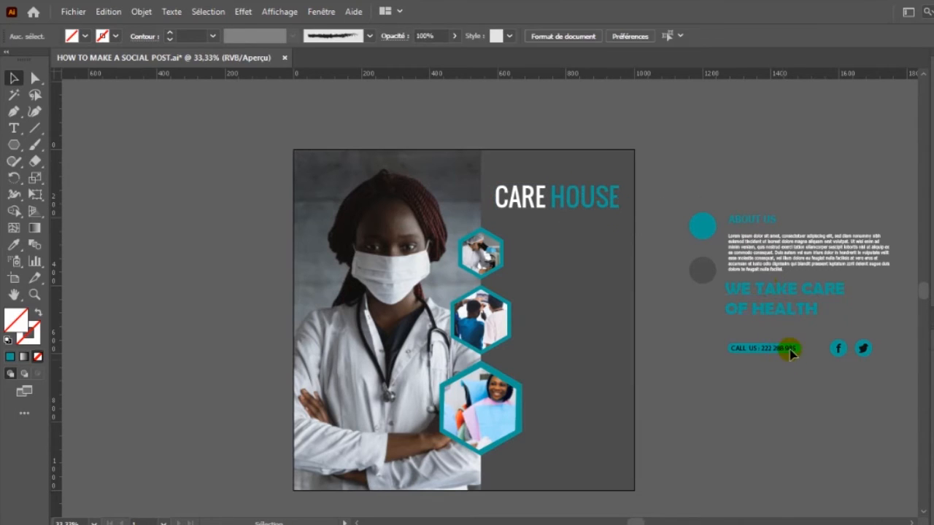
# Step: Bring the contact bar and social icons group to the front at the bottom of the dark grey area and ungroup it
pyautogui.click(792, 353)
pyautogui.moveTo(708, 330); pyautogui.dragTo(832, 352)
pyautogui.keyDown('shift'); pyautogui.click(858, 356); pyautogui.keyUp('shift')
pyautogui.rightClick(859, 356)
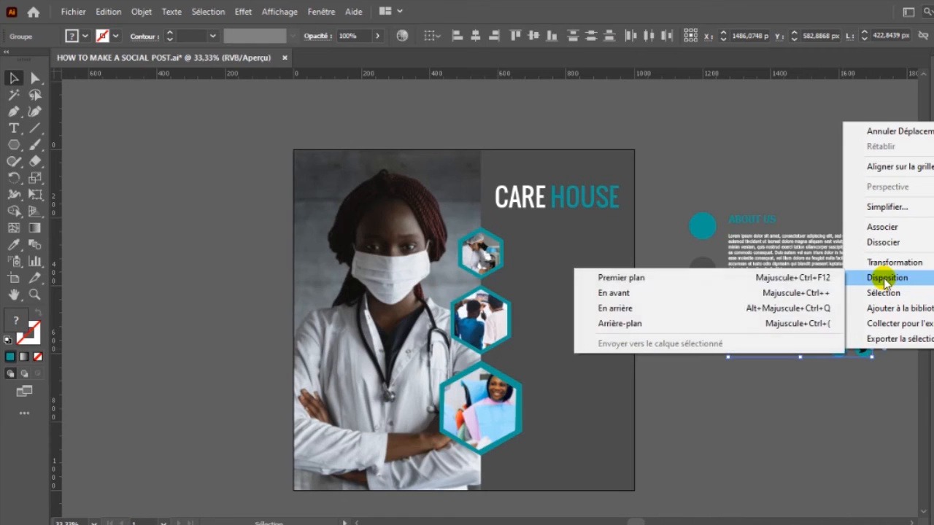
pyautogui.click(744, 278)
pyautogui.moveTo(766, 352); pyautogui.dragTo(533, 472)
pyautogui.rightClick(533, 472)
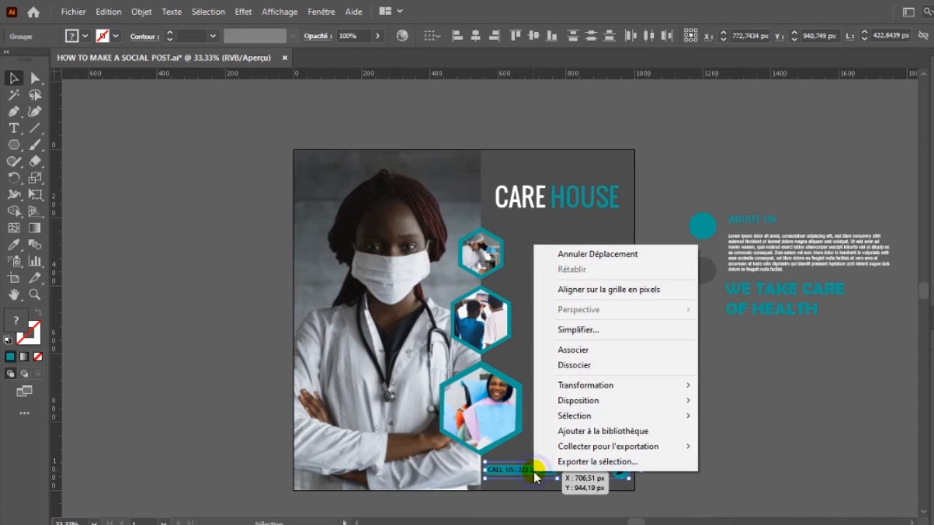
pyautogui.click(583, 364)
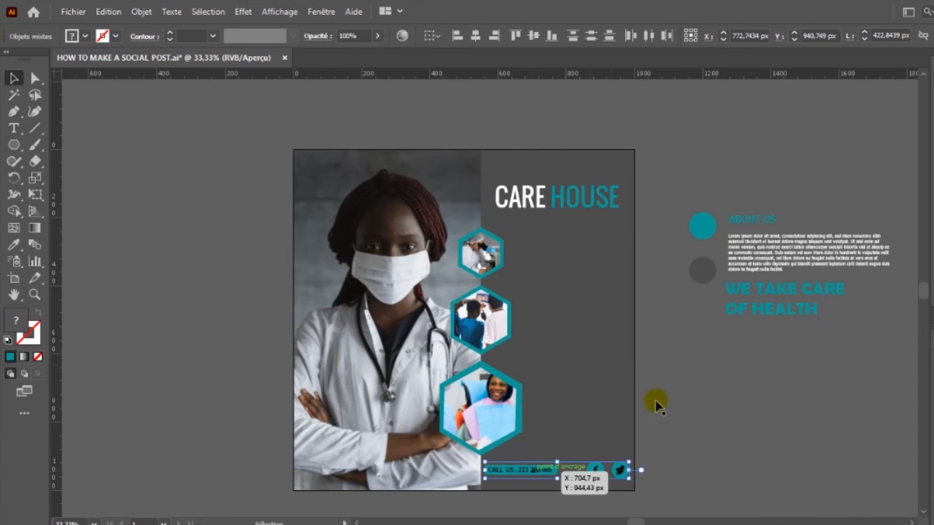
# Step: Undo the icon edits and the placement of the contact details, returning their group beside the artboard
pyautogui.click(698, 434)
pyautogui.moveTo(617, 478); pyautogui.dragTo(588, 473)
pyautogui.click(597, 474)
pyautogui.click(657, 459)
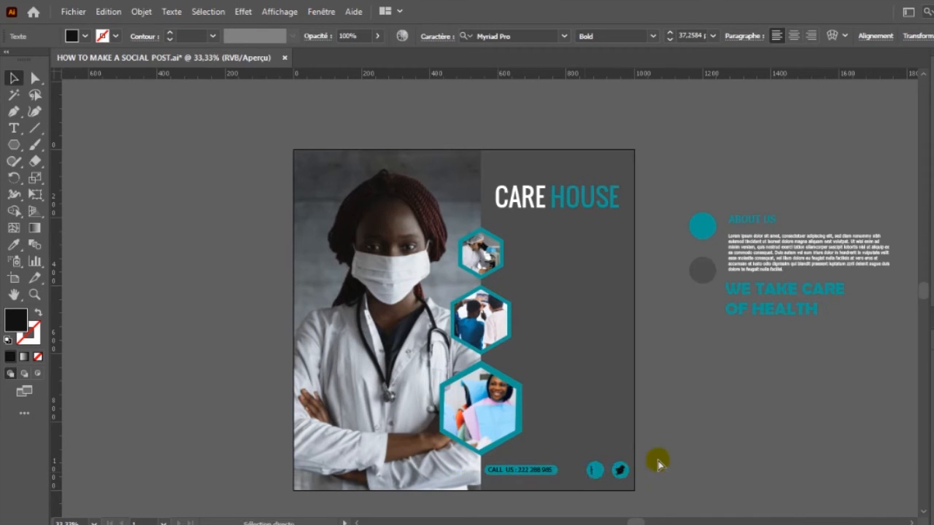
pyautogui.hotkey('ctrl', 'z')
pyautogui.hotkey('ctrl', 'z')
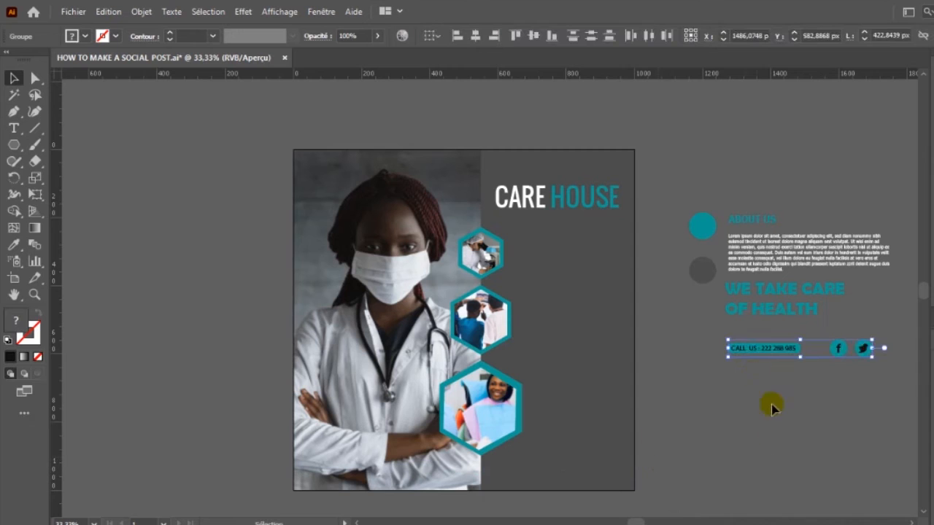
# Step: Ungroup the Facebook and Twitter icons and place them with the CALL US bar along the bottom of the post's dark grey area
pyautogui.click(775, 435)
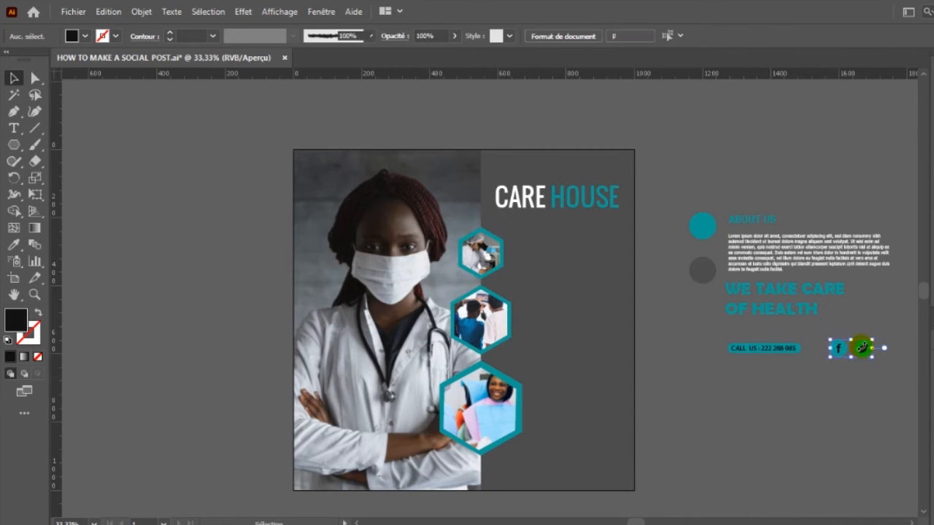
pyautogui.click(862, 347)
pyautogui.rightClick(866, 350)
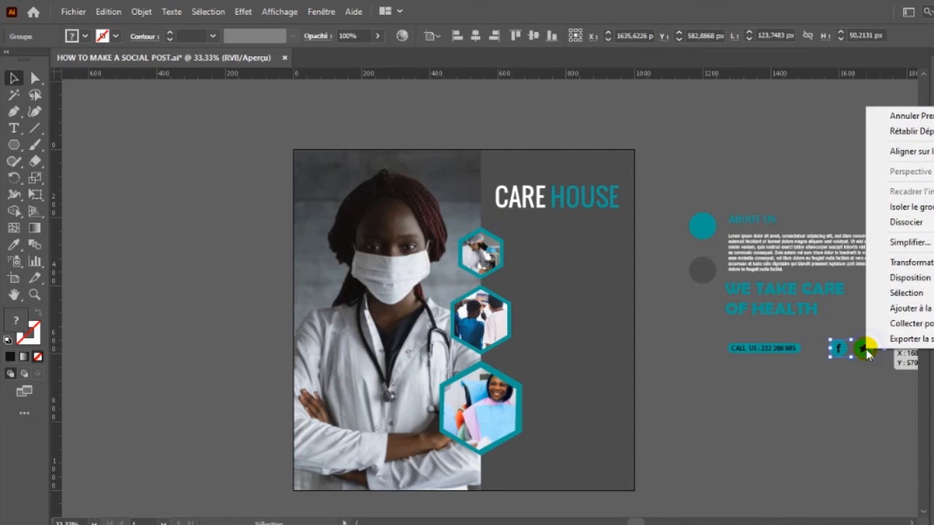
pyautogui.click(884, 224)
pyautogui.moveTo(855, 344); pyautogui.dragTo(608, 474)
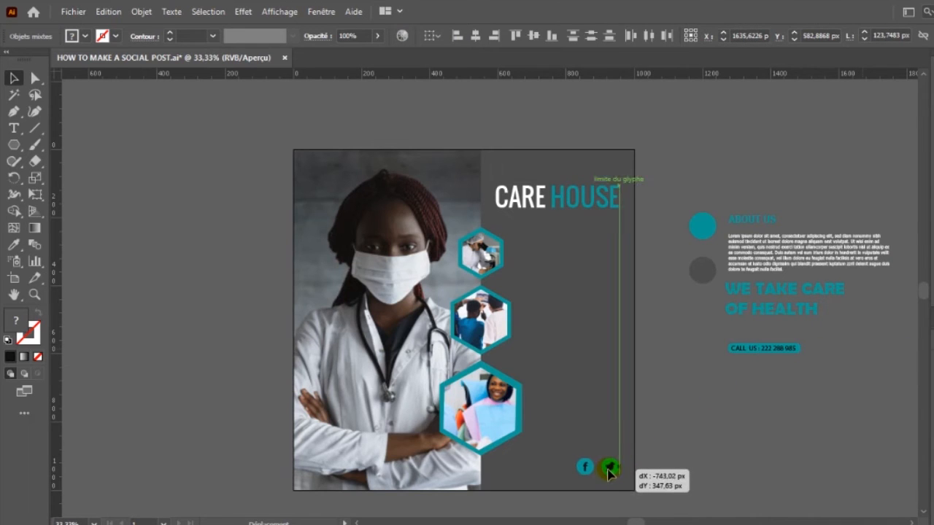
pyautogui.click(761, 348)
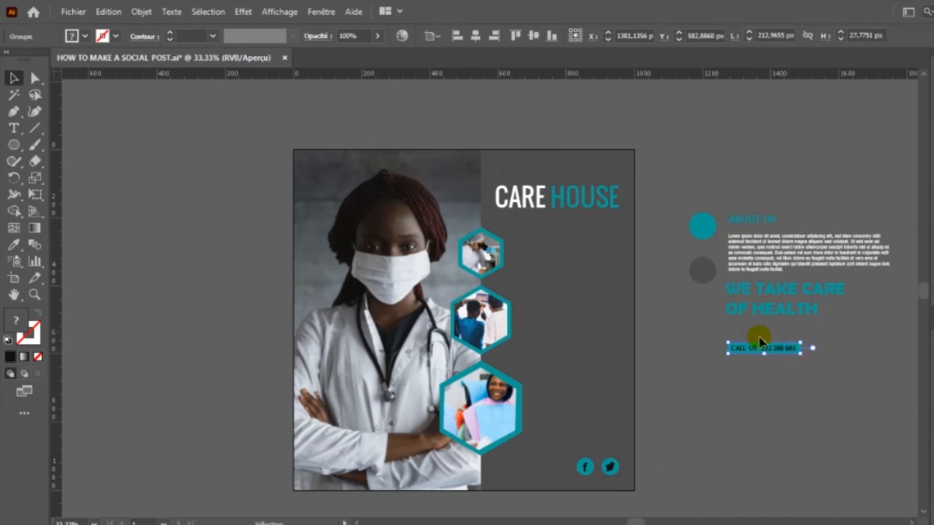
pyautogui.moveTo(769, 352); pyautogui.dragTo(536, 472)
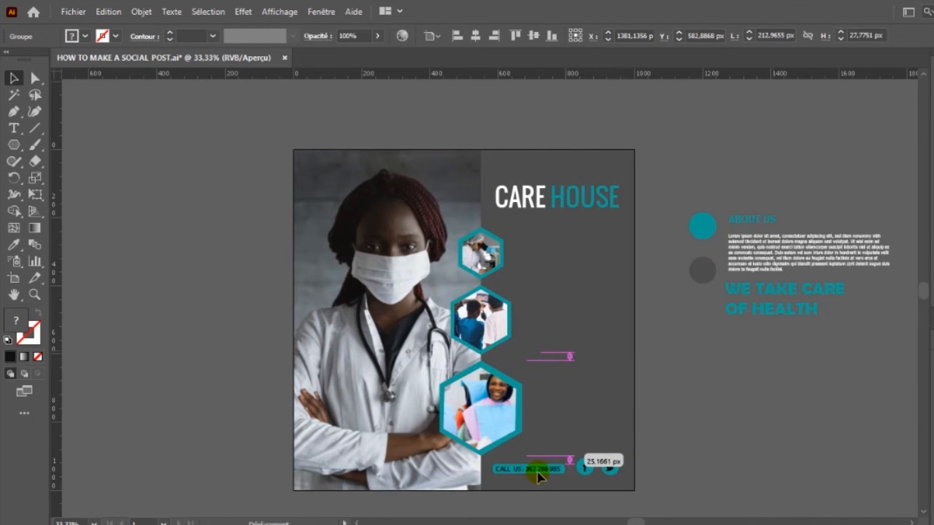
# Step: Bring the WE TAKE CARE OF HEALTH heading to the front, shrink its text to a size of about 42.8 and place it below the CARE HOUSE title
pyautogui.click(802, 299)
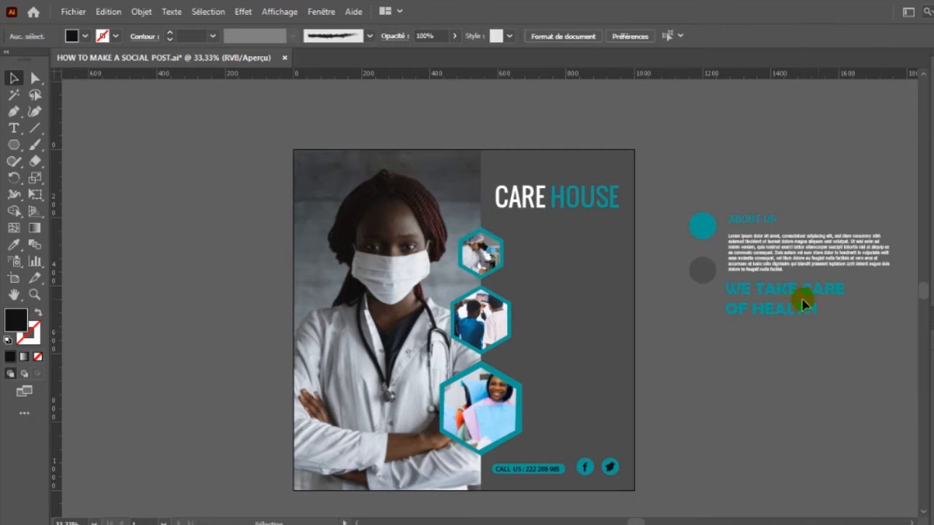
pyautogui.moveTo(802, 299)
pyautogui.mouseDown()
pyautogui.moveTo(781, 323)
pyautogui.moveTo(572, 258)
pyautogui.moveTo(732, 318)
pyautogui.mouseUp()
pyautogui.rightClick(733, 318)
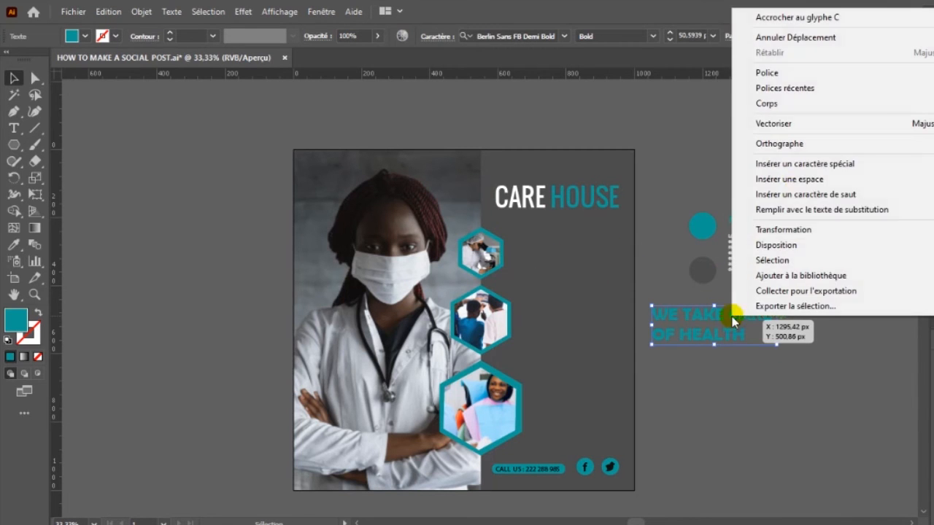
pyautogui.moveTo(779, 248)
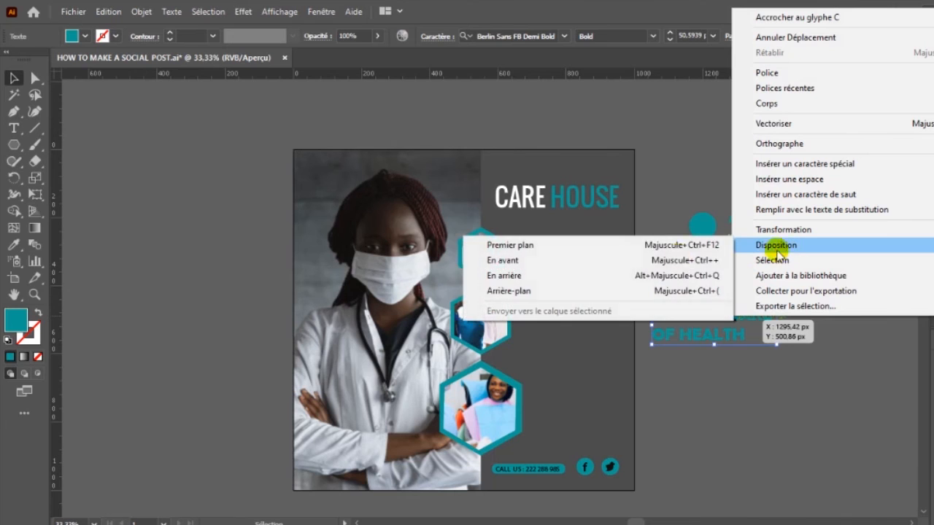
pyautogui.click(611, 245)
pyautogui.moveTo(756, 314)
pyautogui.mouseDown()
pyautogui.moveTo(593, 288)
pyautogui.moveTo(617, 266)
pyautogui.moveTo(638, 266)
pyautogui.moveTo(592, 278)
pyautogui.moveTo(596, 227)
pyautogui.moveTo(596, 237)
pyautogui.mouseUp()
pyautogui.moveTo(599, 269); pyautogui.dragTo(599, 268)
pyautogui.click(598, 287)
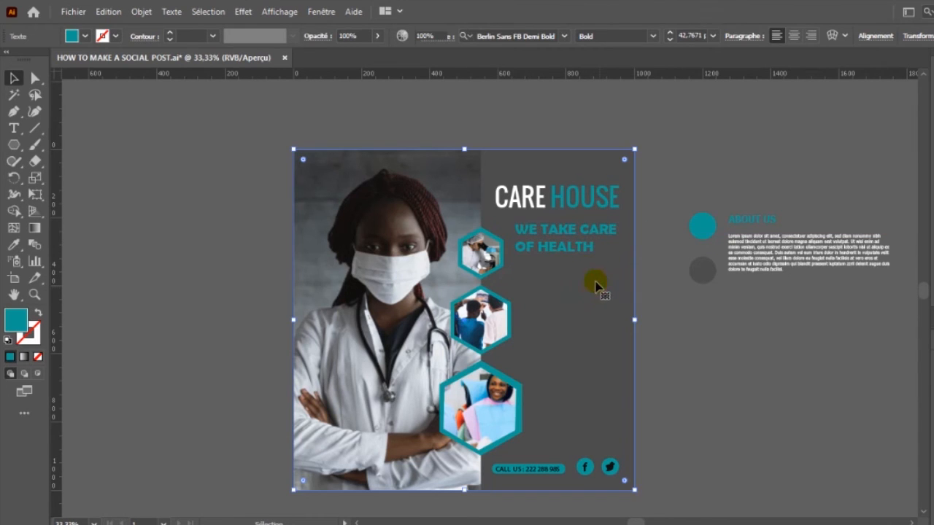
pyautogui.click(590, 232)
pyautogui.click(589, 232)
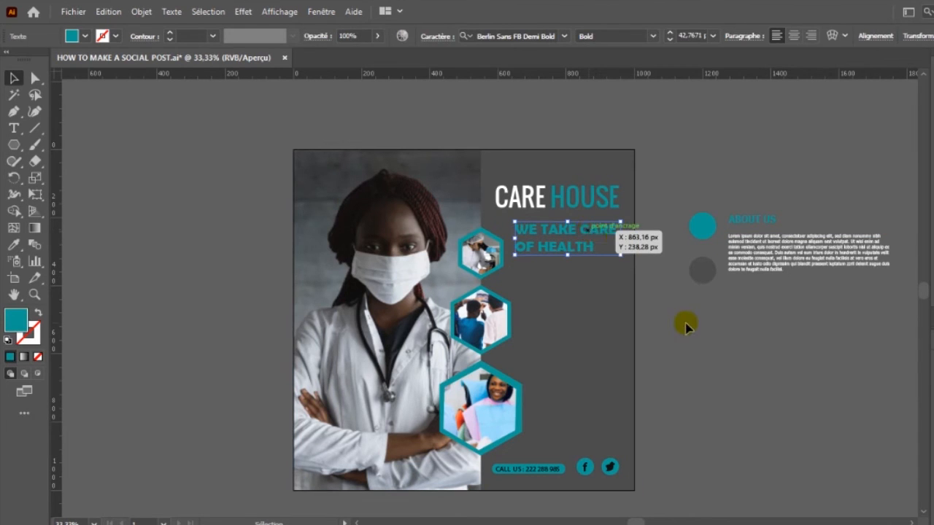
pyautogui.moveTo(587, 228); pyautogui.dragTo(584, 241)
# Step: Bring the ABOUT US text block to the front and place it above the contact bar, overlapping the doctor photo's edge
pyautogui.click(759, 251)
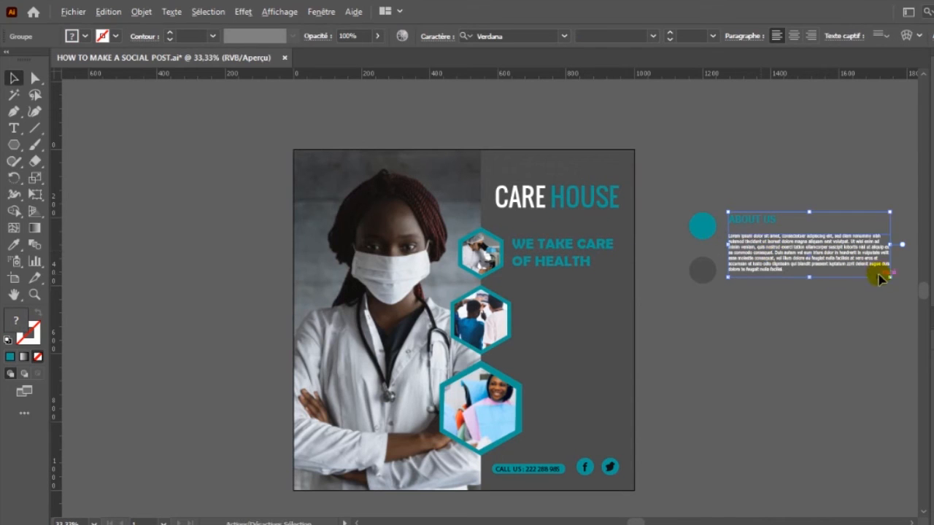
pyautogui.moveTo(882, 272); pyautogui.dragTo(802, 335)
pyautogui.rightClick(802, 336)
pyautogui.moveTo(844, 260)
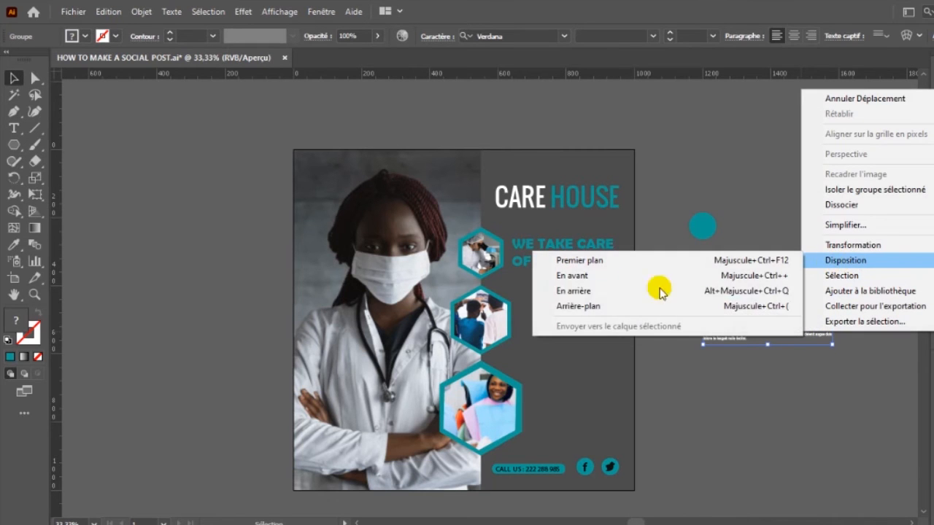
pyautogui.click(624, 309)
pyautogui.rightClick(735, 324)
pyautogui.moveTo(769, 254)
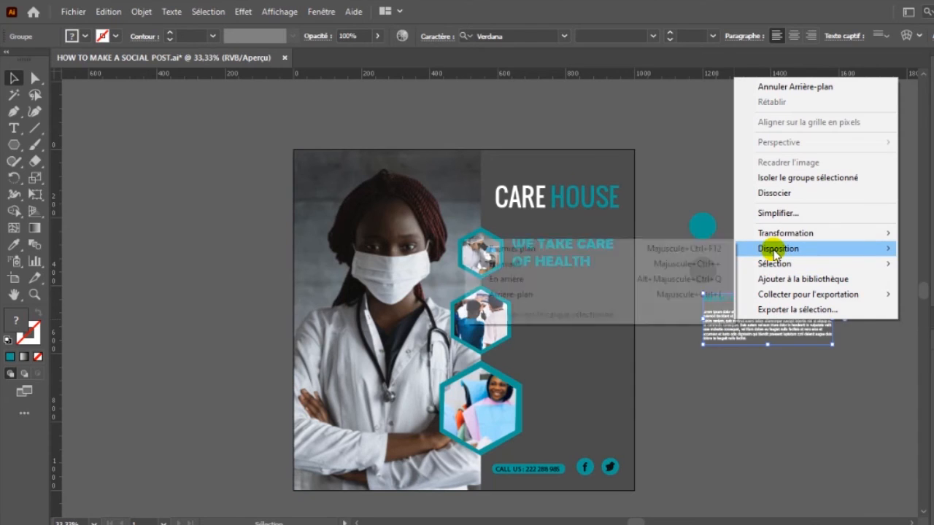
pyautogui.click(627, 247)
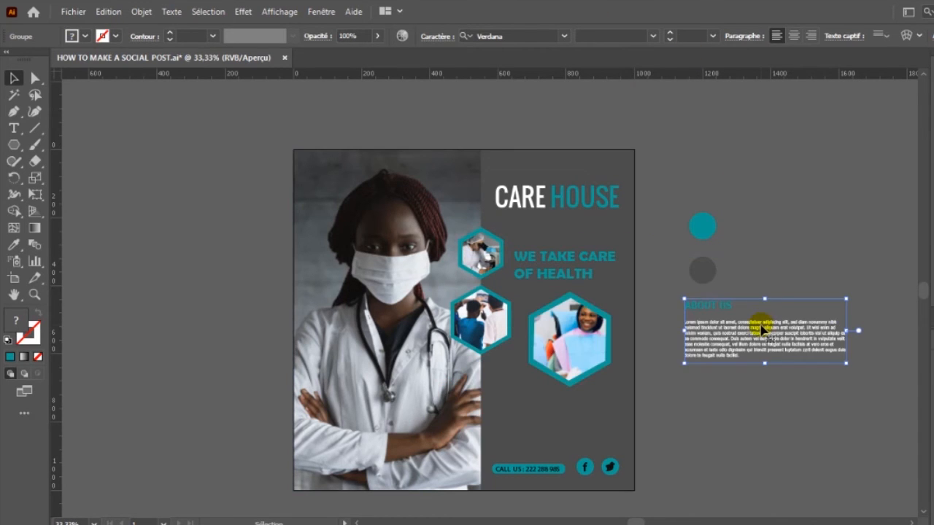
pyautogui.moveTo(782, 337); pyautogui.dragTo(548, 419)
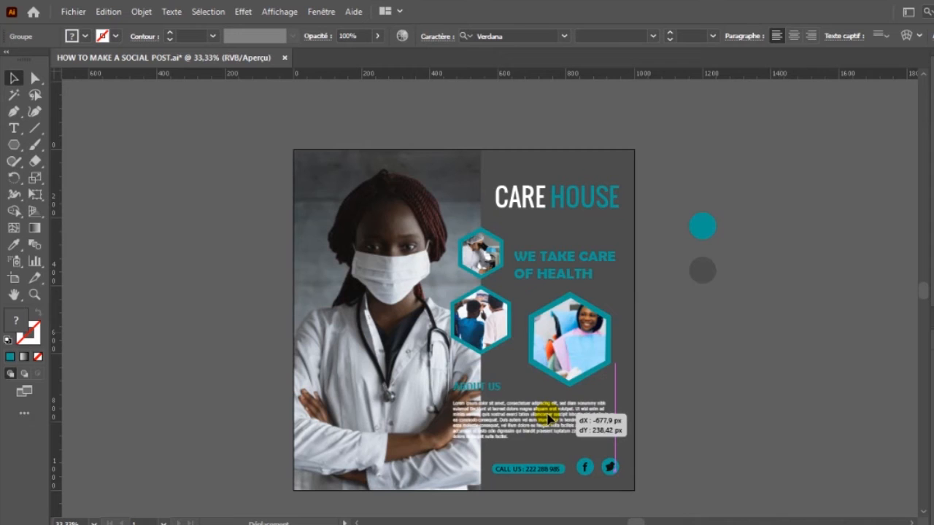
pyautogui.moveTo(548, 418); pyautogui.dragTo(548, 418)
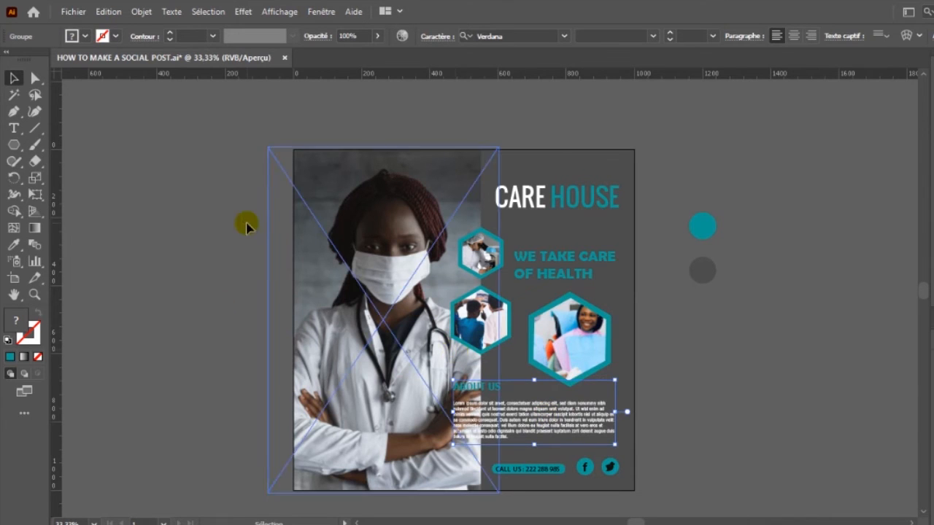
# Step: Draw a teal rounded rectangle over the ABOUT US text, reaching the post's right edge, and send it to the back
pyautogui.click(16, 149)
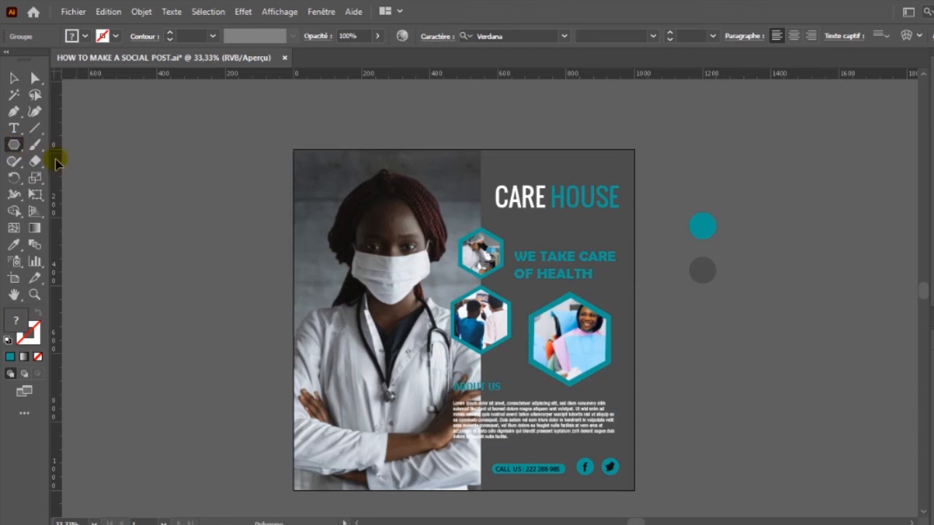
pyautogui.moveTo(453, 382); pyautogui.dragTo(634, 450)
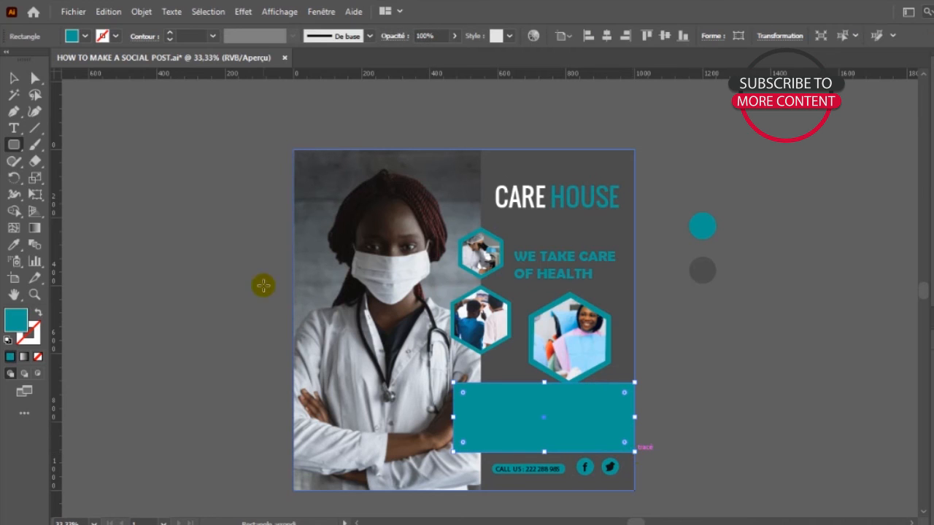
pyautogui.click(14, 78)
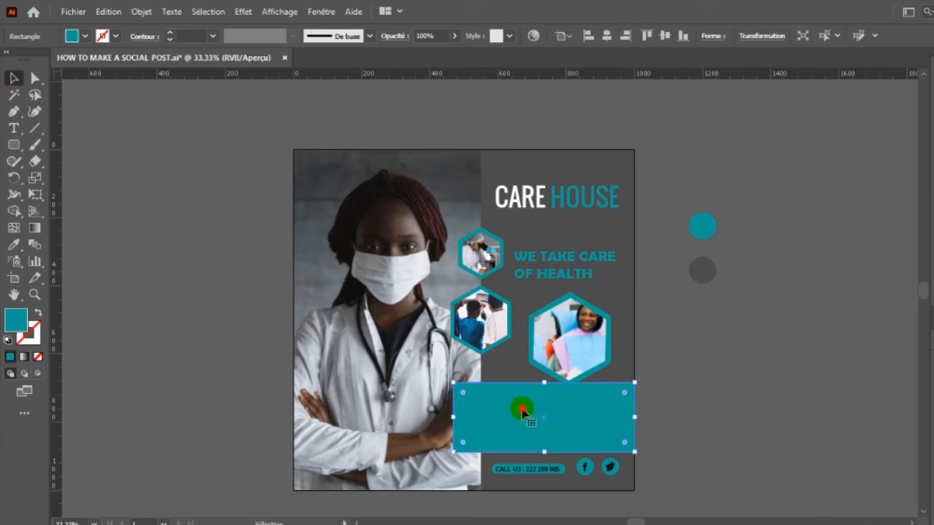
pyautogui.rightClick(601, 417)
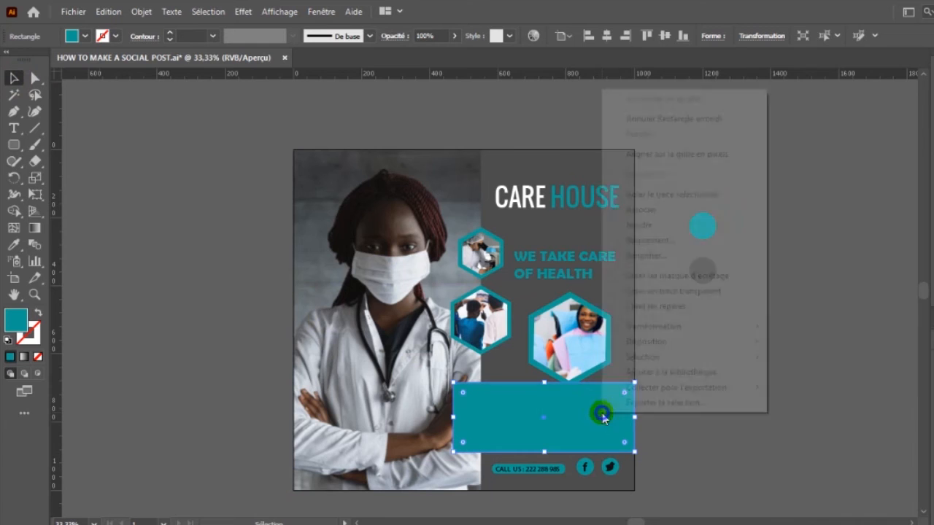
pyautogui.moveTo(655, 349)
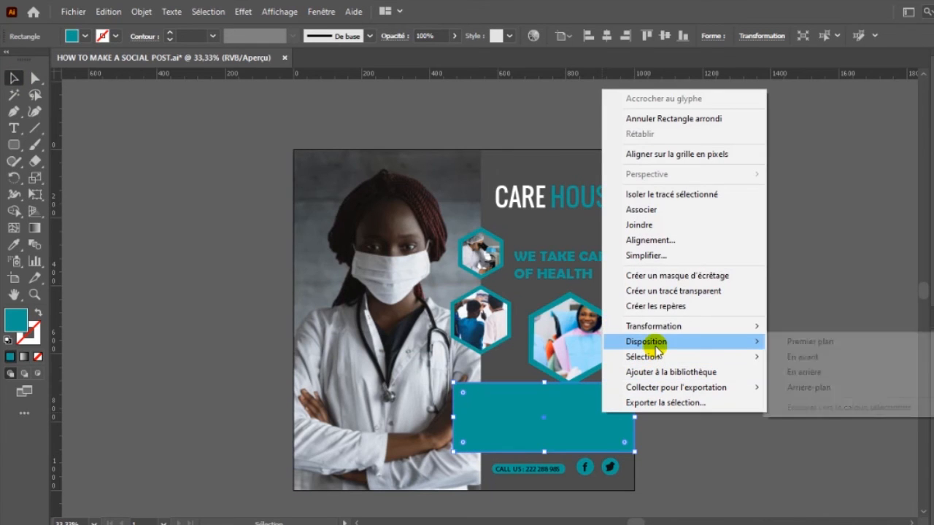
pyautogui.click(809, 387)
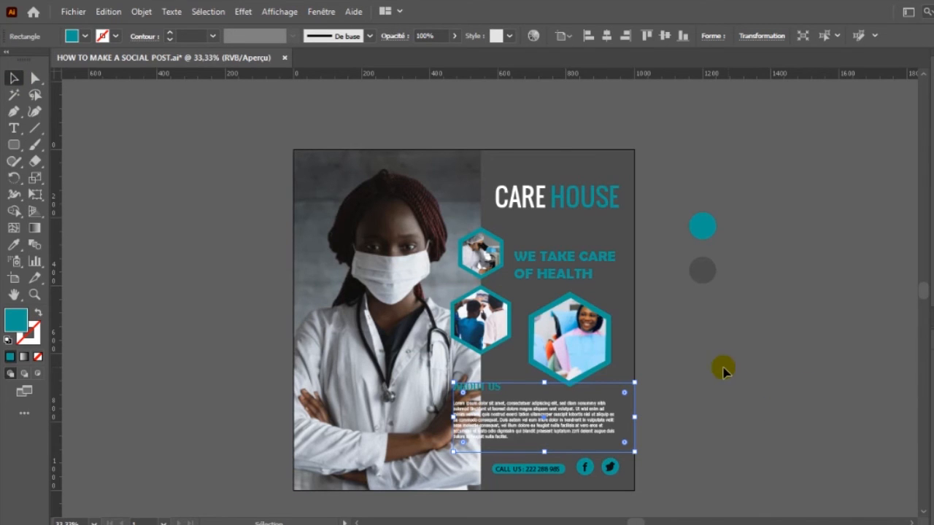
# Step: Send the dark grey background rectangle to the back, behind the teal rectangle
pyautogui.click(632, 354)
pyautogui.rightClick(628, 348)
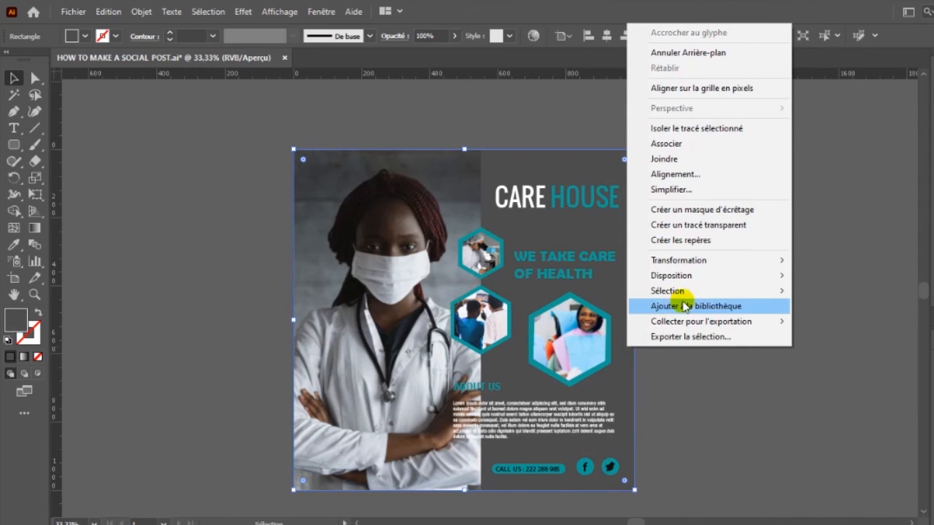
pyautogui.moveTo(707, 285)
pyautogui.click(843, 323)
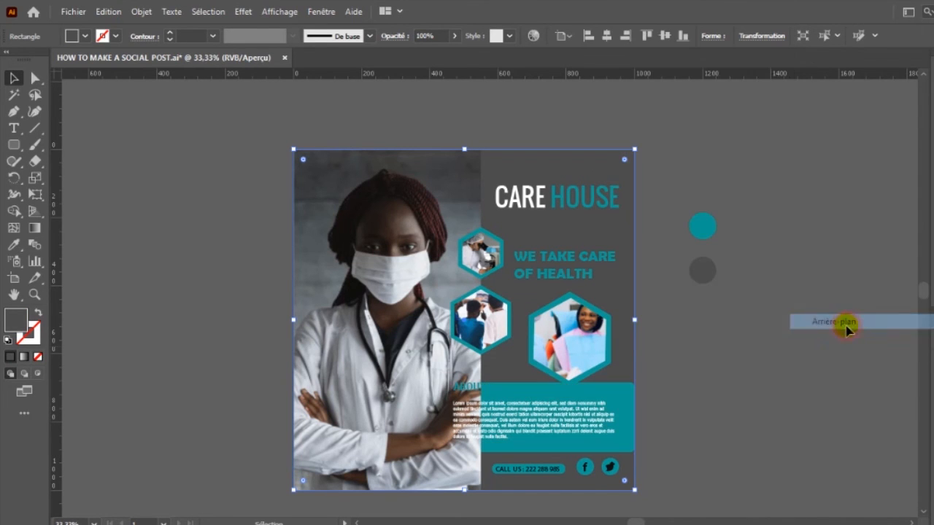
# Step: Try to send the clipped doctor photo to the back
pyautogui.click(461, 376)
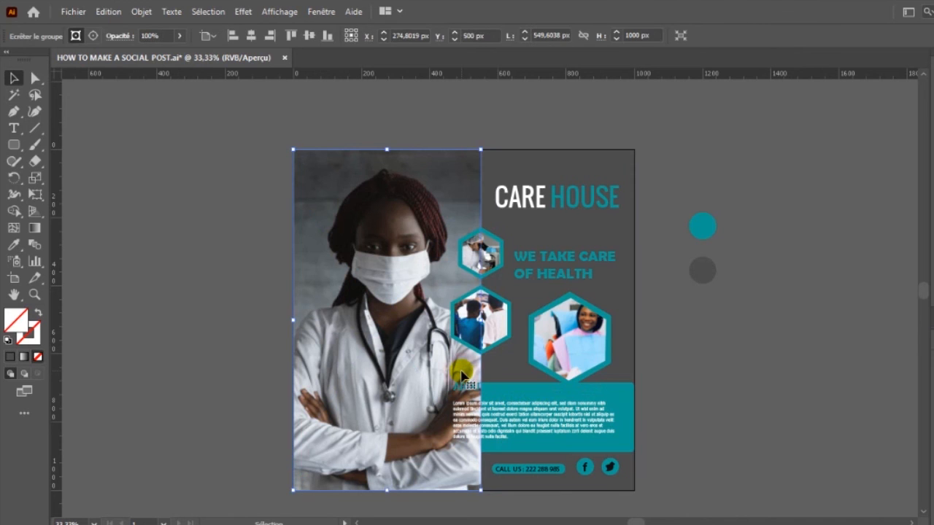
pyautogui.rightClick(461, 375)
pyautogui.moveTo(577, 305)
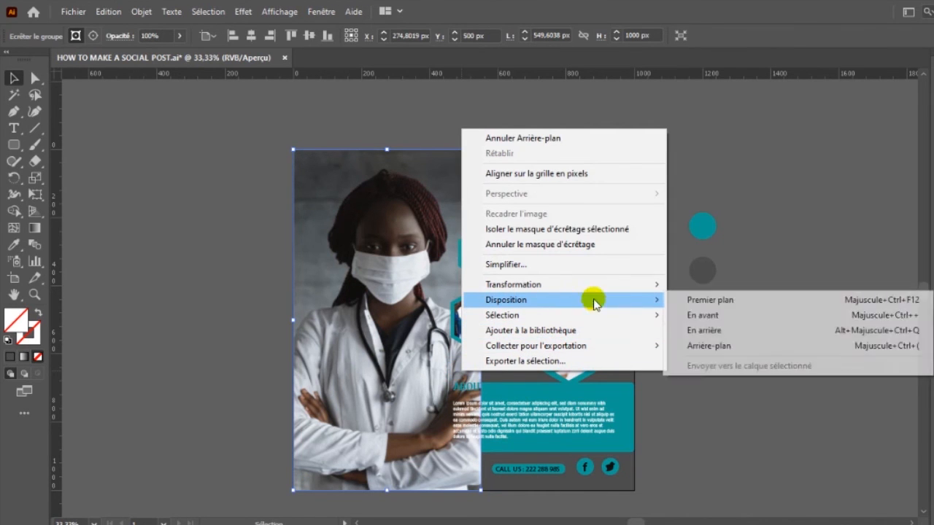
pyautogui.click(698, 345)
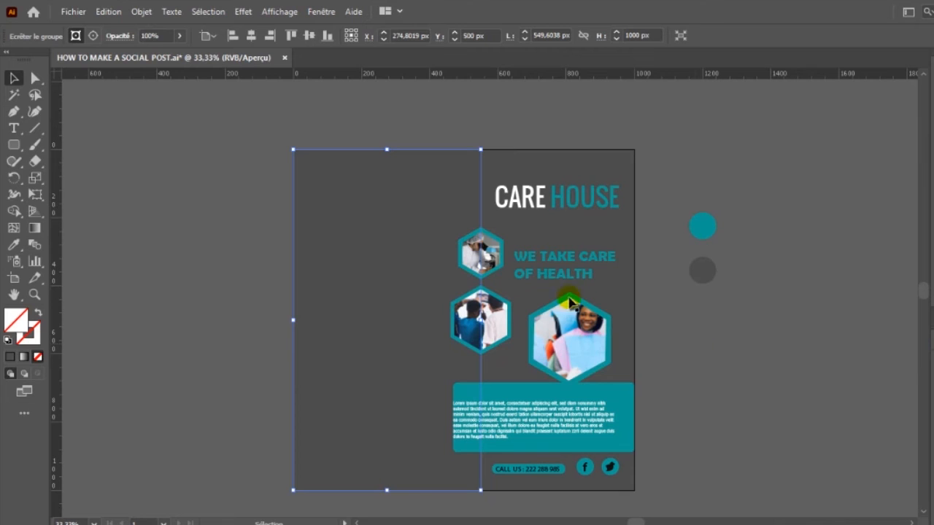
pyautogui.hotkey('ctrl', 'z')
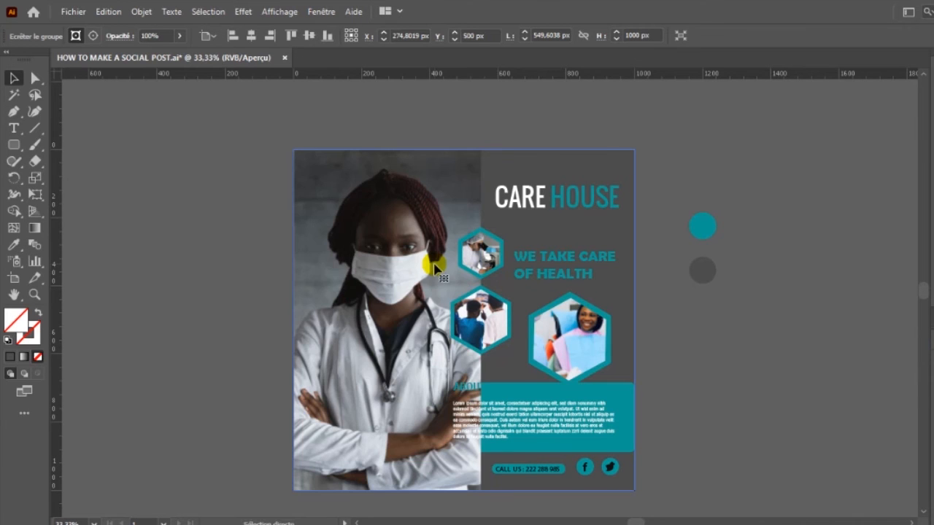
# Step: Bring the ABOUT US text block to the front of the stacking order
pyautogui.click(535, 412)
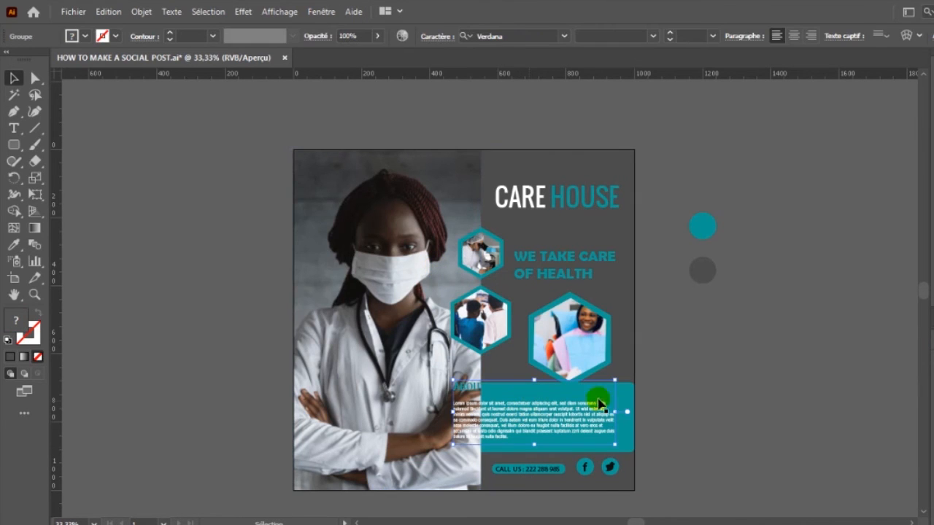
pyautogui.rightClick(577, 420)
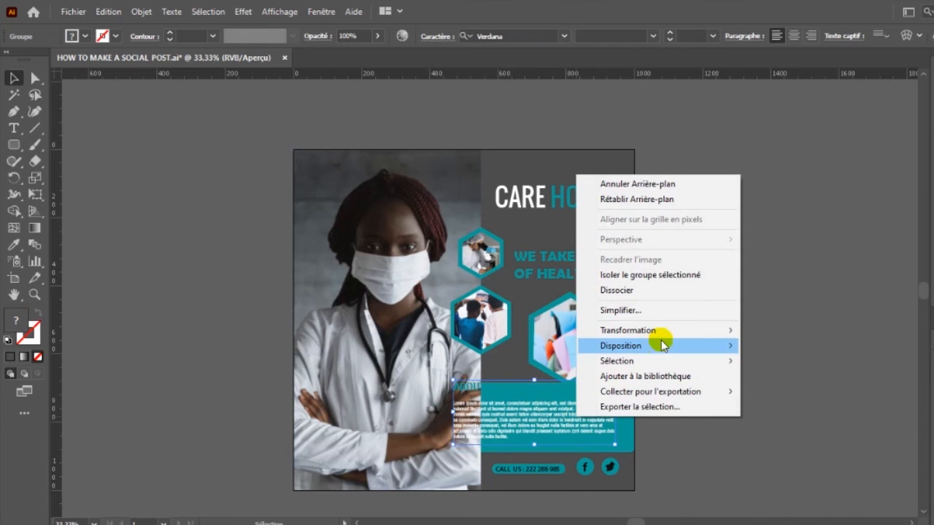
pyautogui.moveTo(672, 340)
pyautogui.click(758, 346)
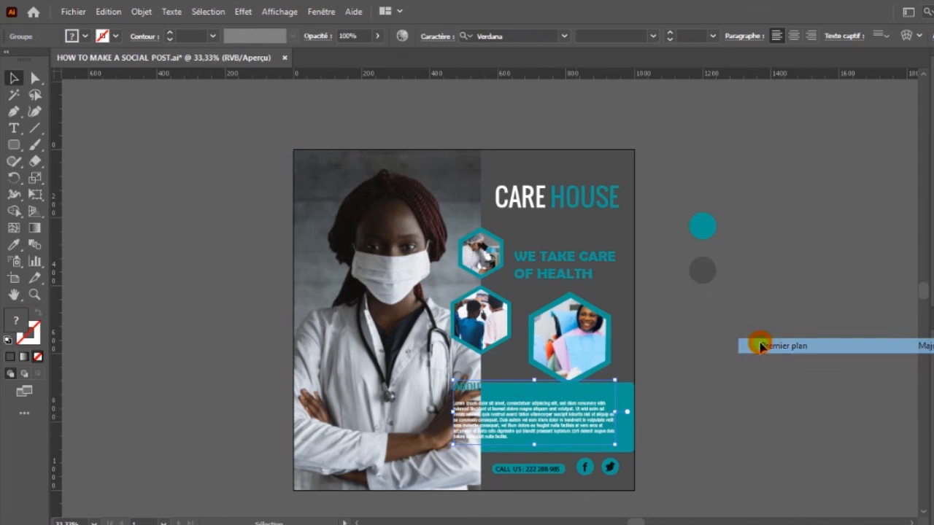
# Step: Bring the teal rounded rectangle to the front, above the doctor photo
pyautogui.click(633, 396)
pyautogui.rightClick(631, 393)
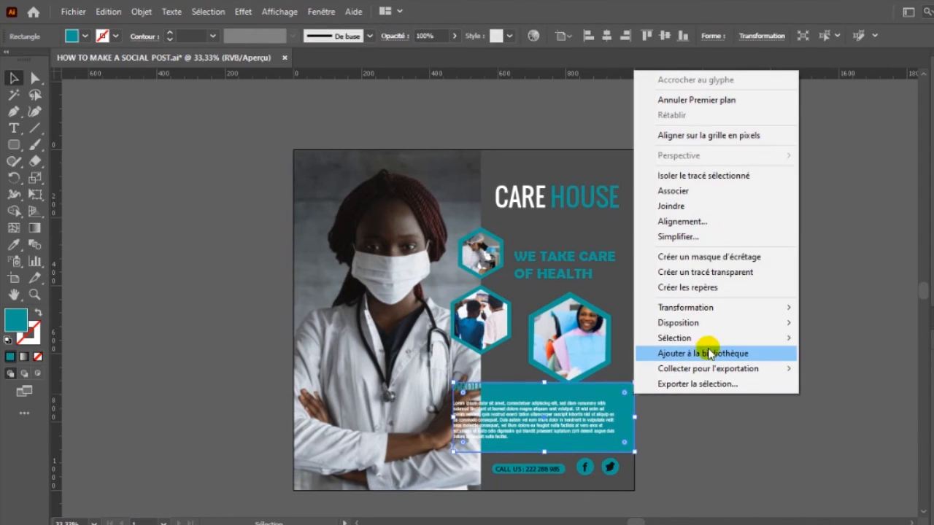
pyautogui.moveTo(722, 330)
pyautogui.click(830, 321)
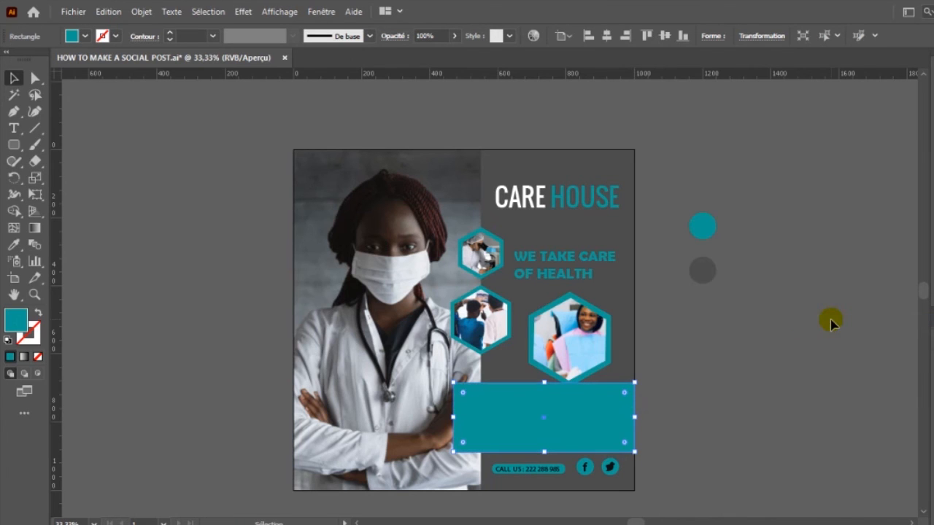
# Step: Bring the ABOUT US text block to the front and place the teal rounded rectangle behind it, below the large hexagon
pyautogui.moveTo(555, 410); pyautogui.dragTo(668, 413)
pyautogui.click(518, 414)
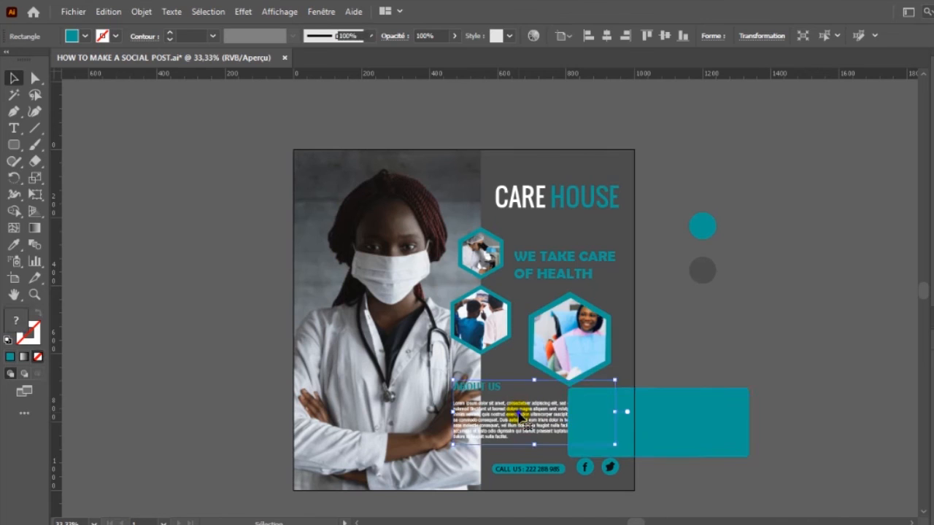
pyautogui.rightClick(518, 413)
pyautogui.moveTo(587, 343)
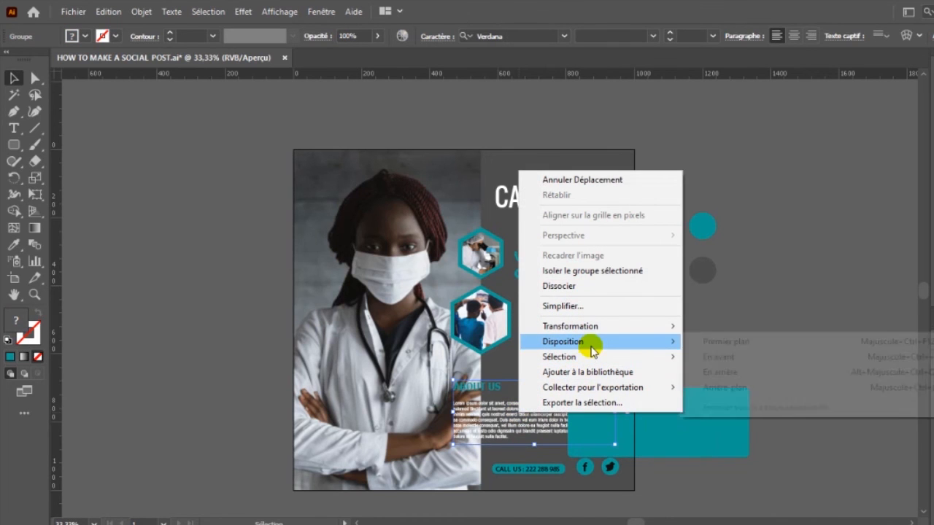
pyautogui.click(708, 338)
pyautogui.moveTo(700, 408); pyautogui.dragTo(580, 393)
# Step: Adjust the position of the ABOUT US text block within the teal rounded rectangle
pyautogui.click(489, 414)
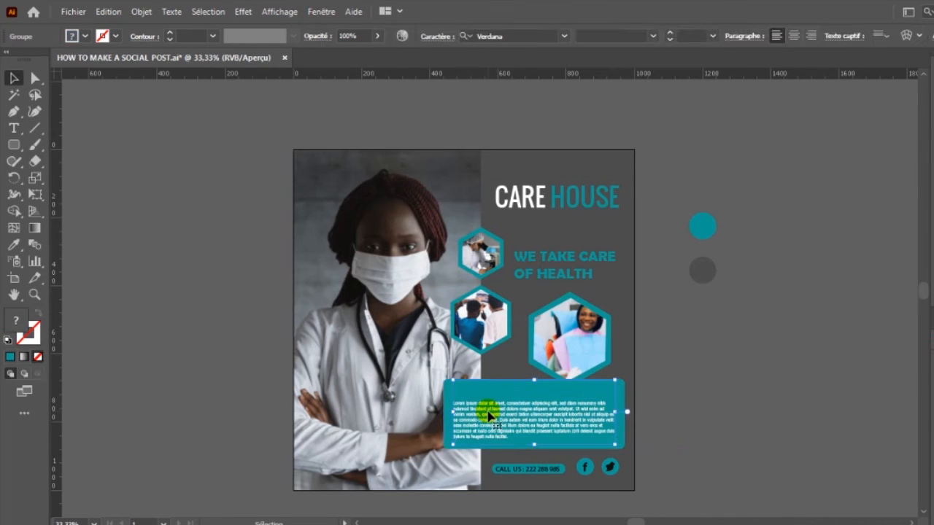
pyautogui.moveTo(489, 414); pyautogui.dragTo(515, 429)
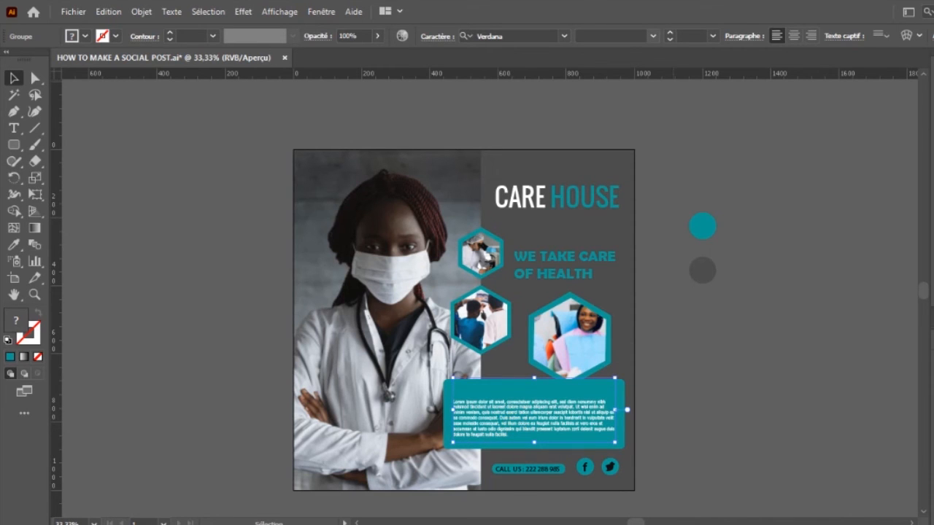
pyautogui.click(703, 400)
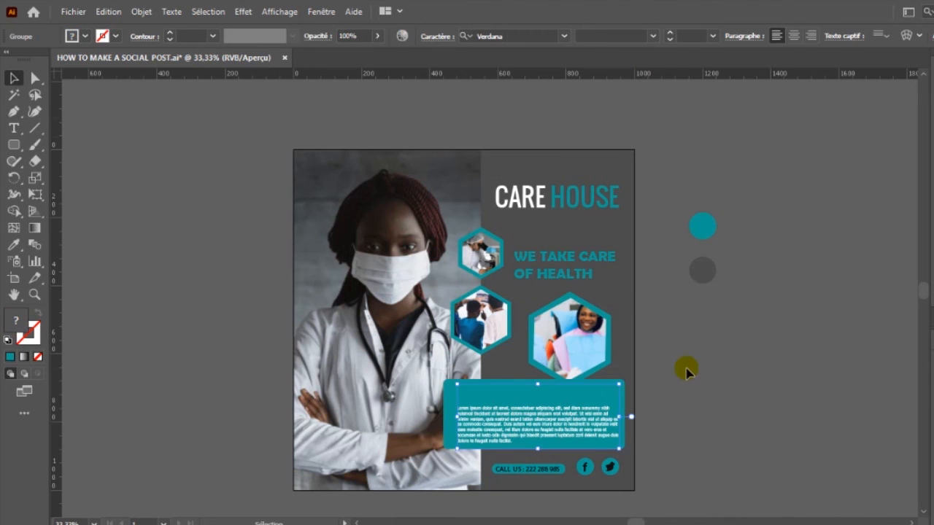
# Step: Move the text block off the artboard and recolor its ABOUT US heading light grey, sampled from the doctor's white coat
pyautogui.moveTo(553, 430); pyautogui.dragTo(776, 376)
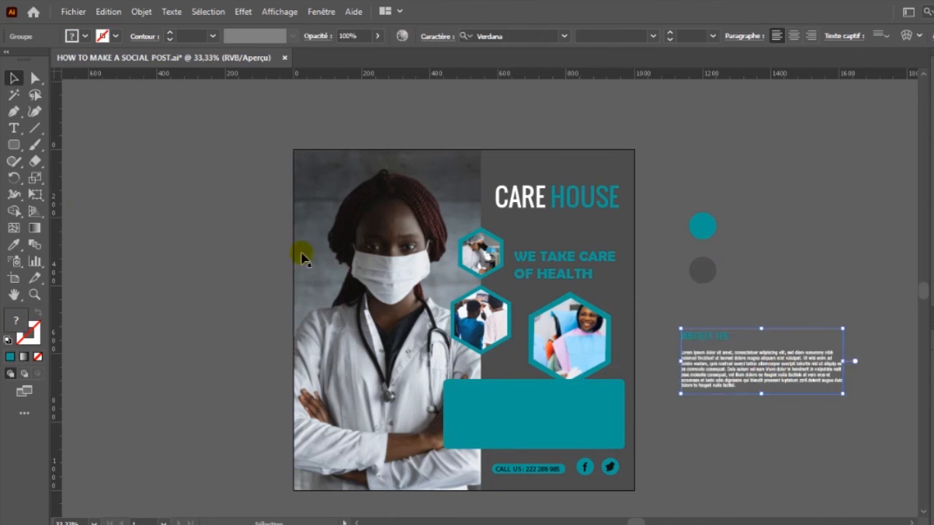
pyautogui.click(14, 128)
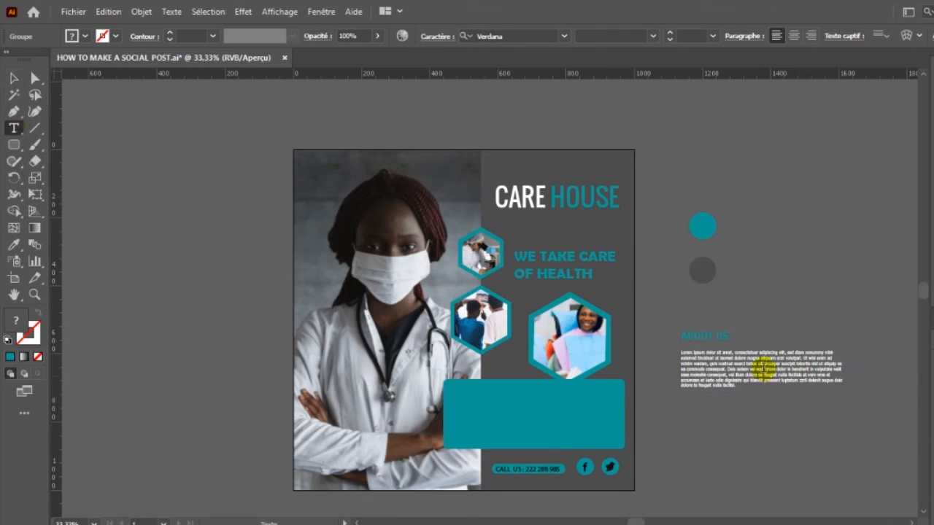
pyautogui.moveTo(730, 338); pyautogui.dragTo(658, 334)
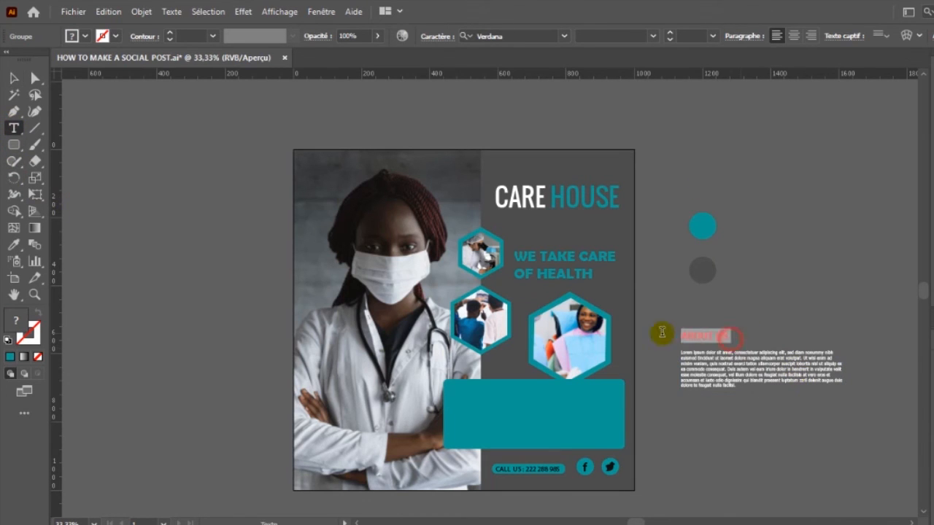
pyautogui.click(14, 245)
pyautogui.click(412, 400)
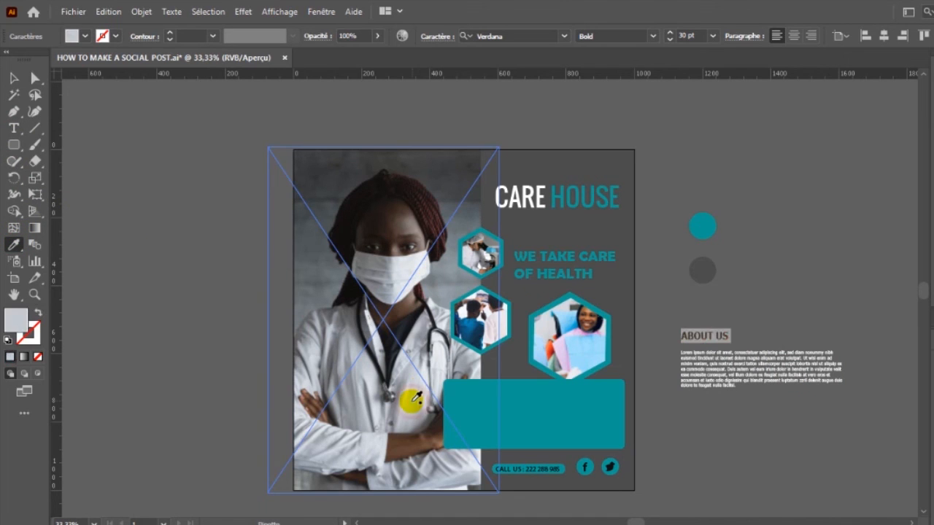
# Step: Move the ABOUT US heading and paragraph back onto the artboard, fitted inside the teal rounded rectangle
pyautogui.click(14, 78)
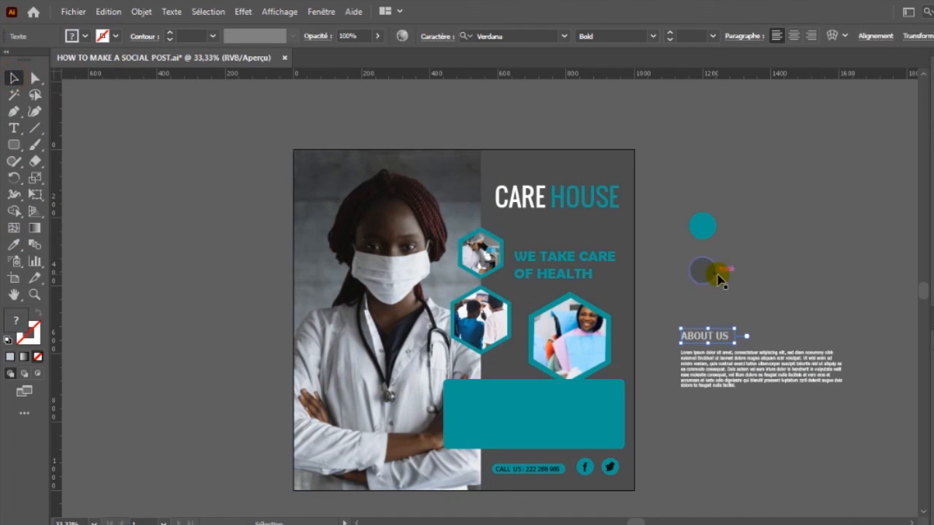
pyautogui.click(819, 329)
pyautogui.moveTo(798, 373); pyautogui.dragTo(571, 427)
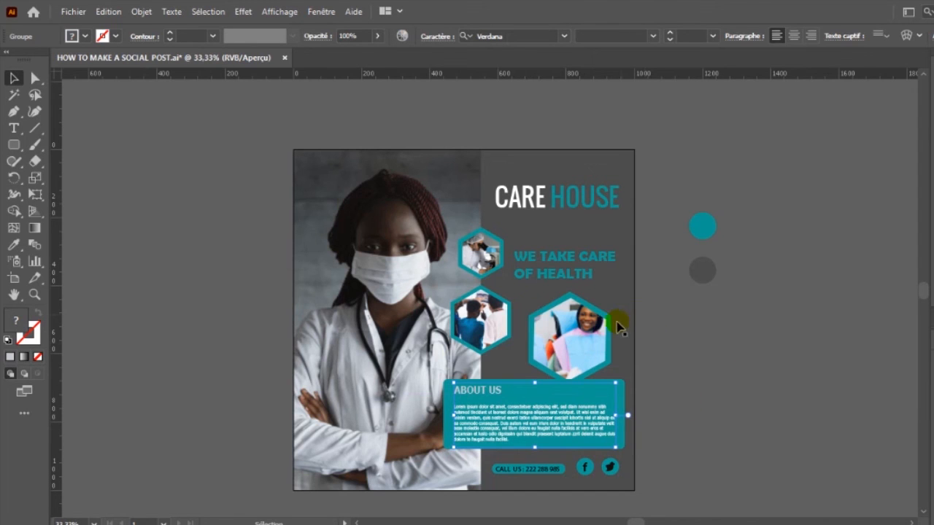
# Step: Move the WE TAKE CARE OF HEALTH tagline slightly up toward the title and select the clipped photo in the large hexagon
pyautogui.click(574, 270)
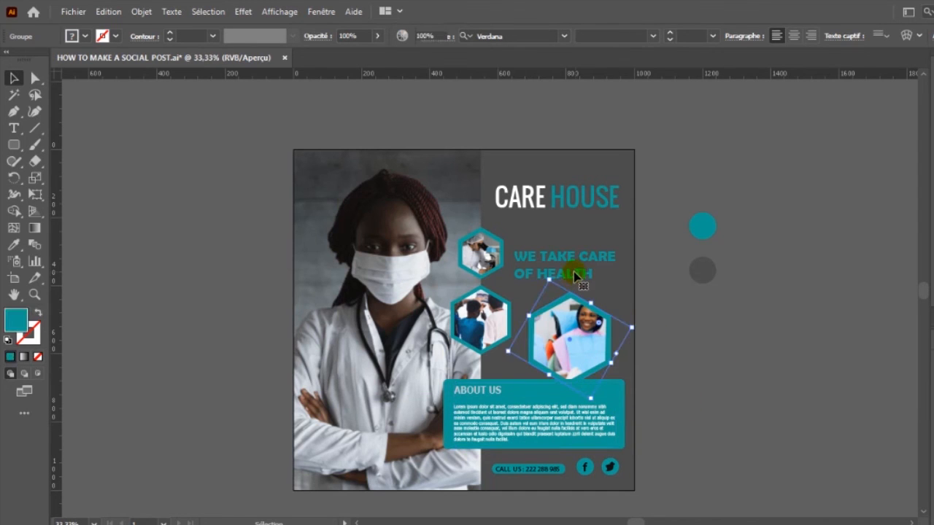
pyautogui.moveTo(573, 261); pyautogui.dragTo(574, 258)
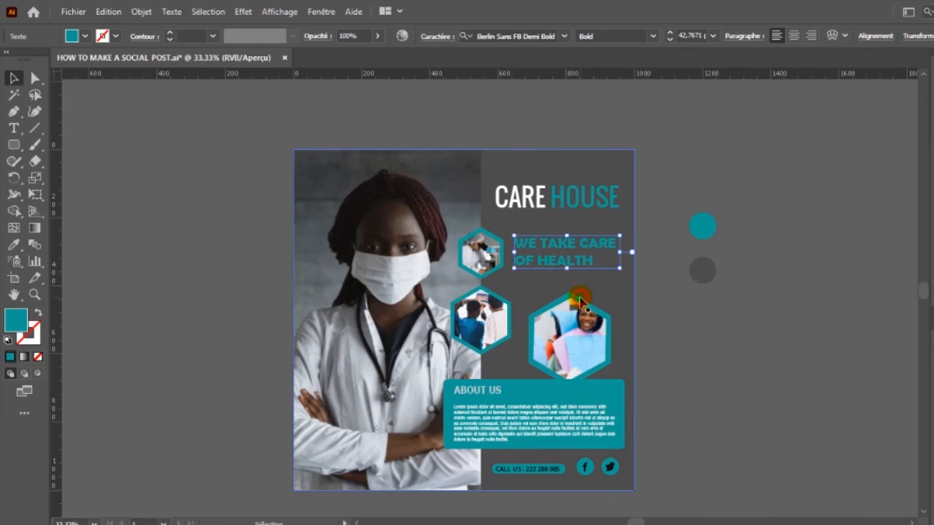
pyautogui.click(594, 325)
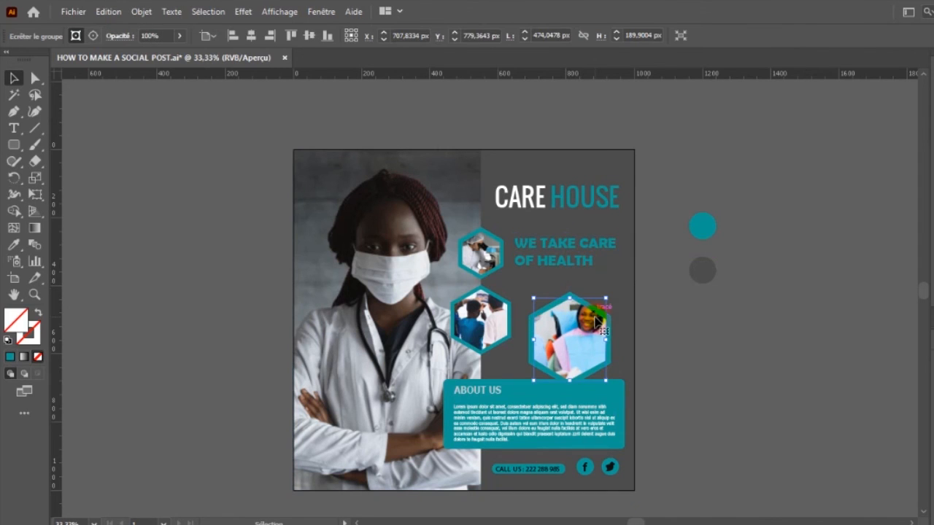